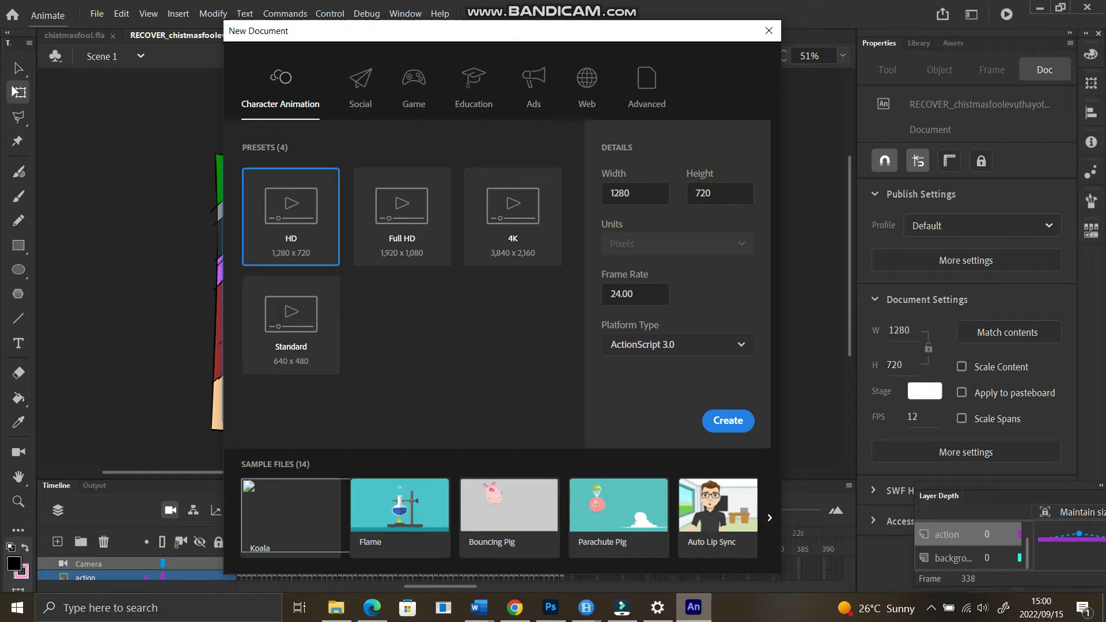
- Create a new HD document of 1280 x 720 at 24 fps for the ActionScript 3.0 platform
mouse_move(693, 607)
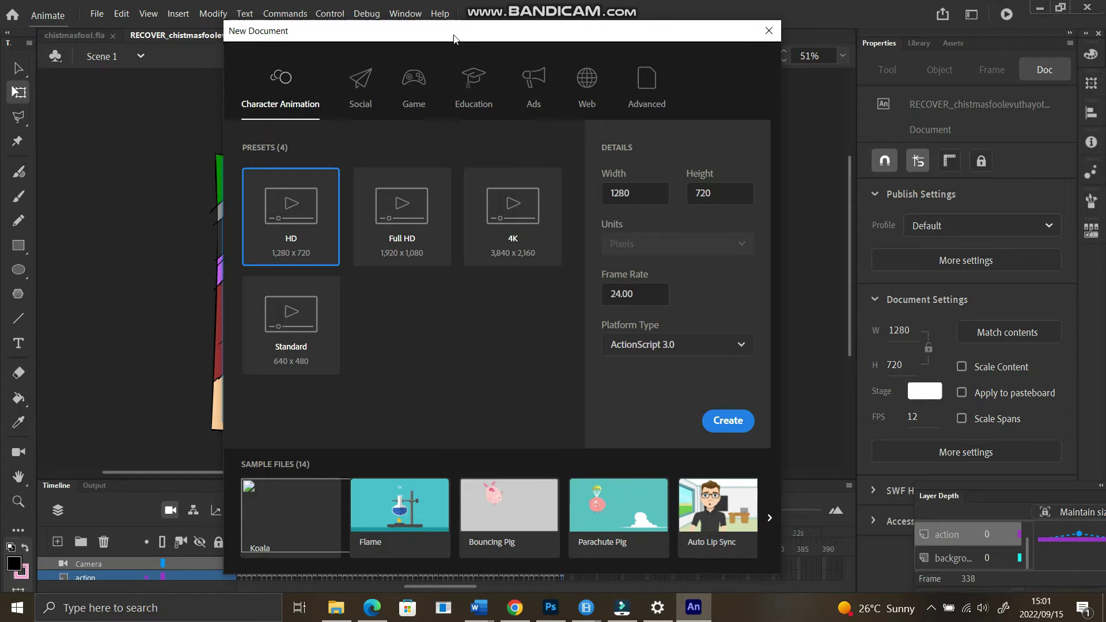
drag(454, 36, 440, 26)
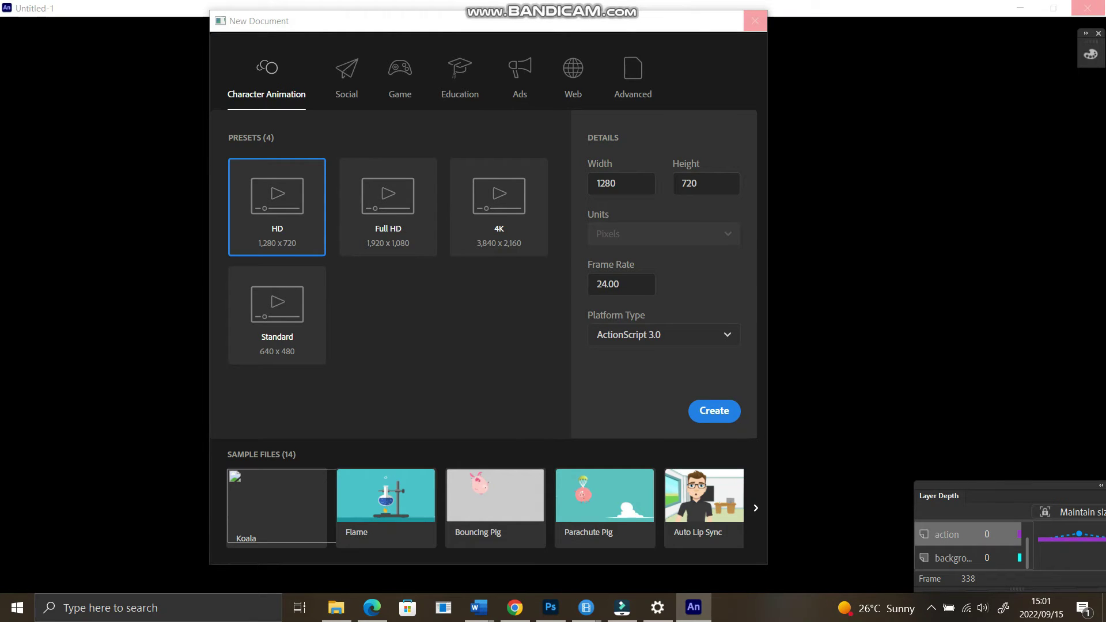
key(Escape)
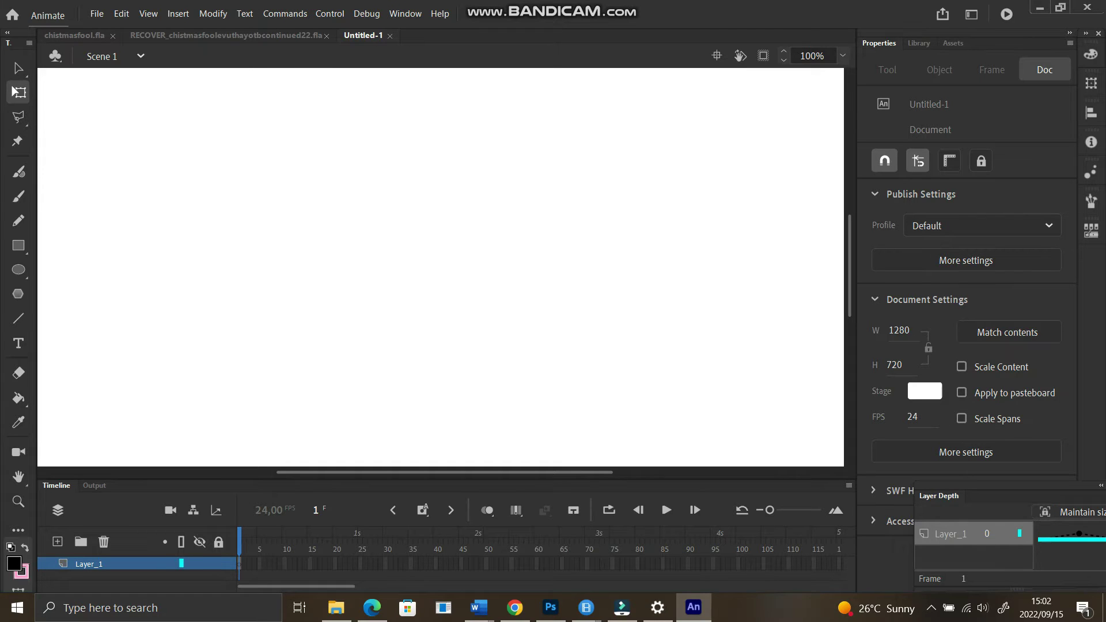
- Rename Layer_1 as "background"
click(89, 563)
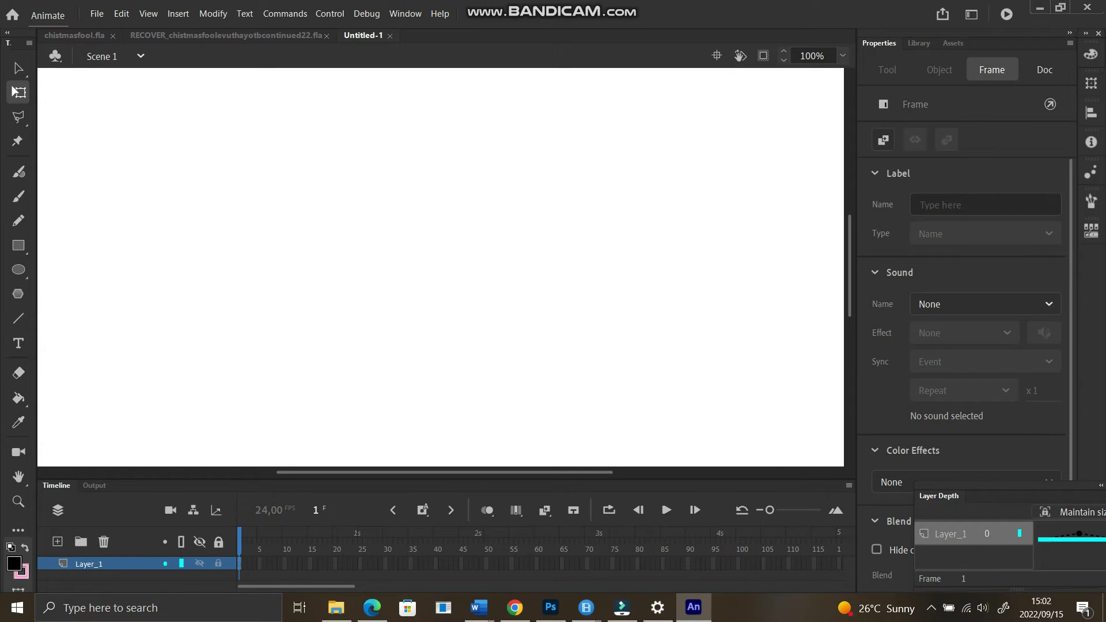
double_click(95, 563)
text(backgr)
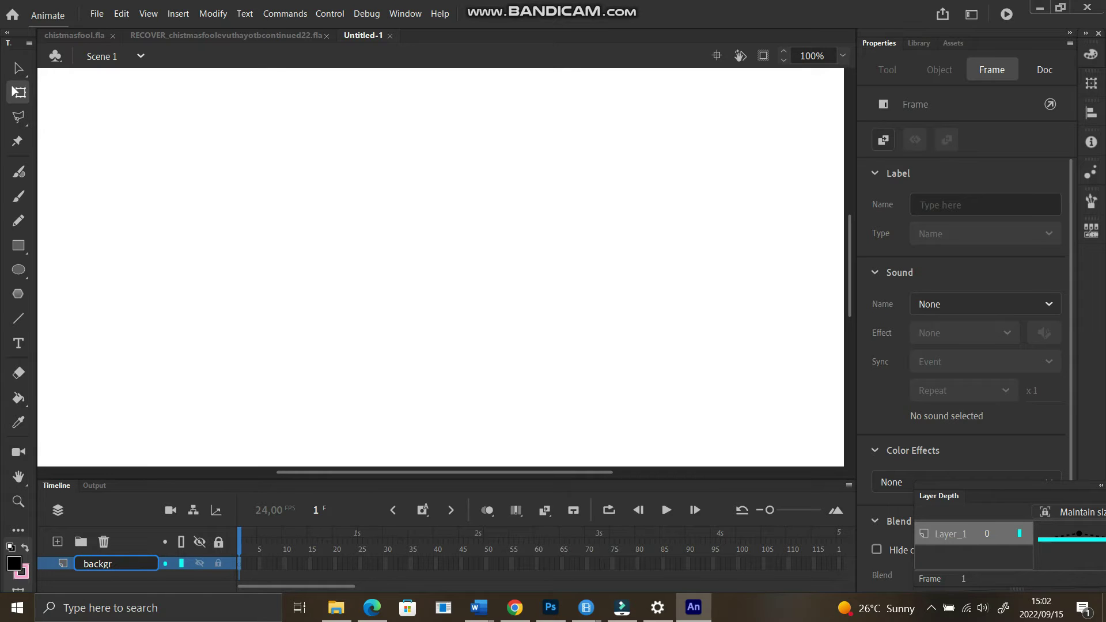
text(ound)
key(Return)
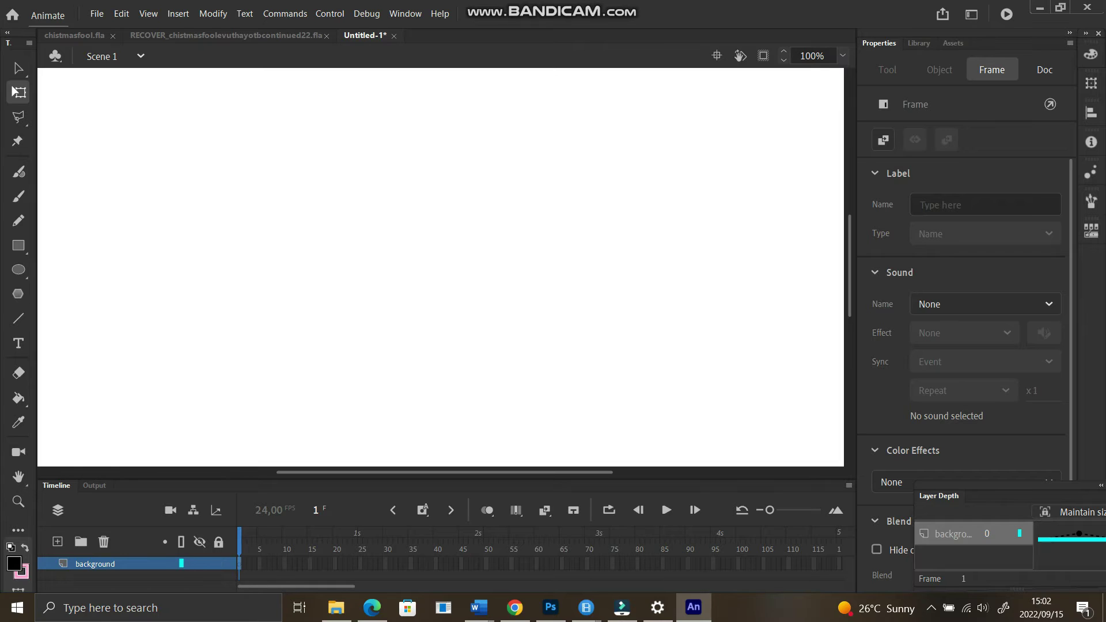
- Draw three freehand test strokes on the stage with the Classic Brush at size 4
key(b)
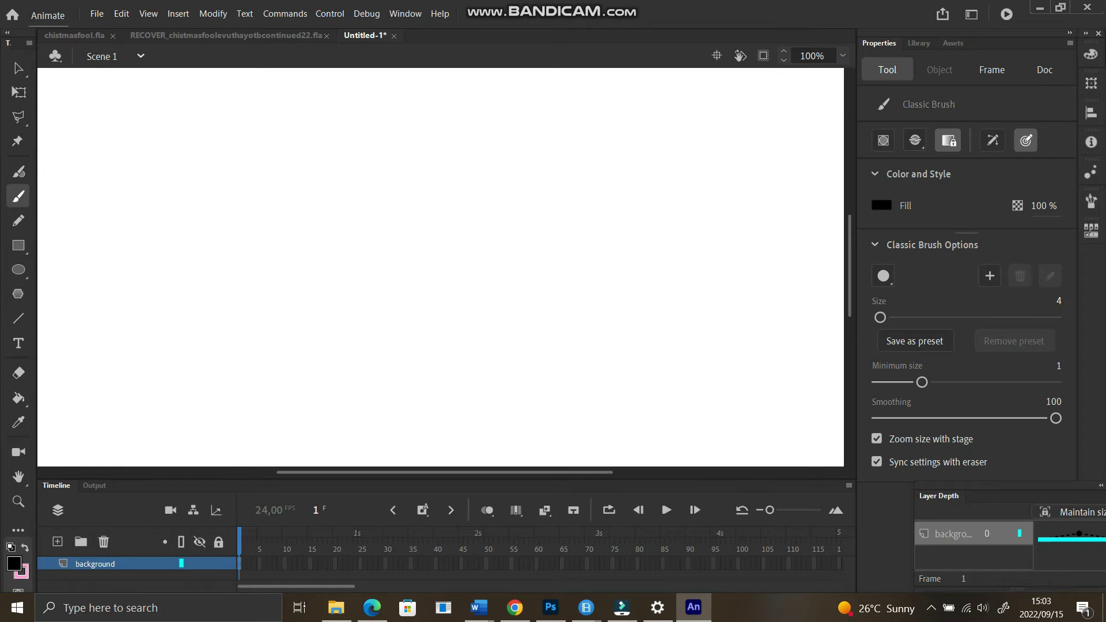
drag(509, 257, 543, 196)
drag(508, 257, 586, 271)
drag(616, 198, 648, 300)
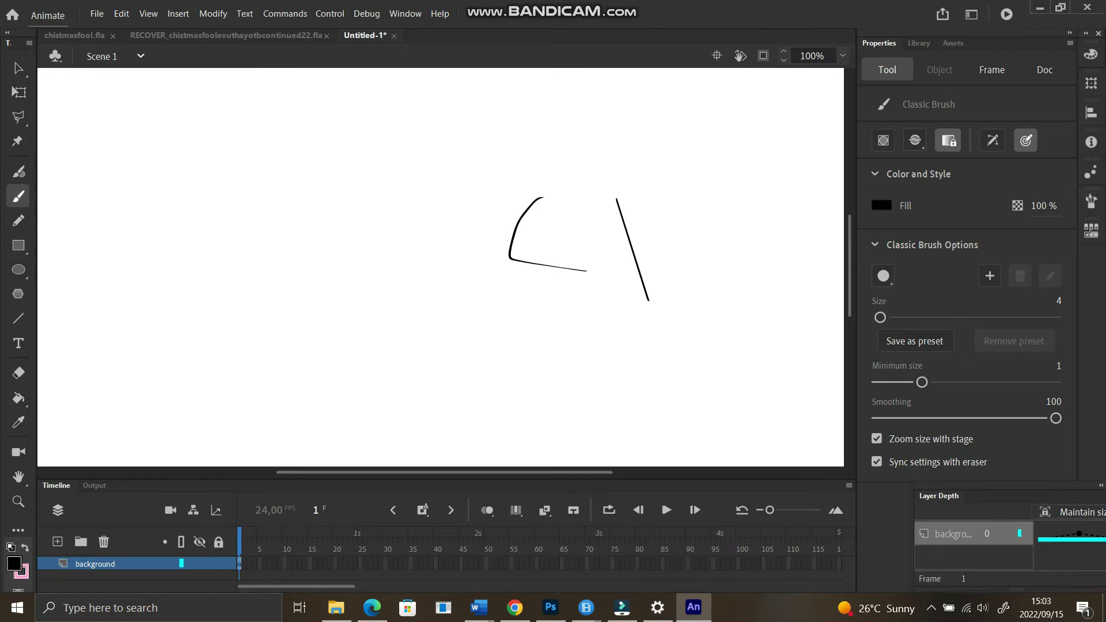
- Try Classic Brush sizes 1 and 6, ending with the size set to 1
click(1057, 301)
text(1)
key(Return)
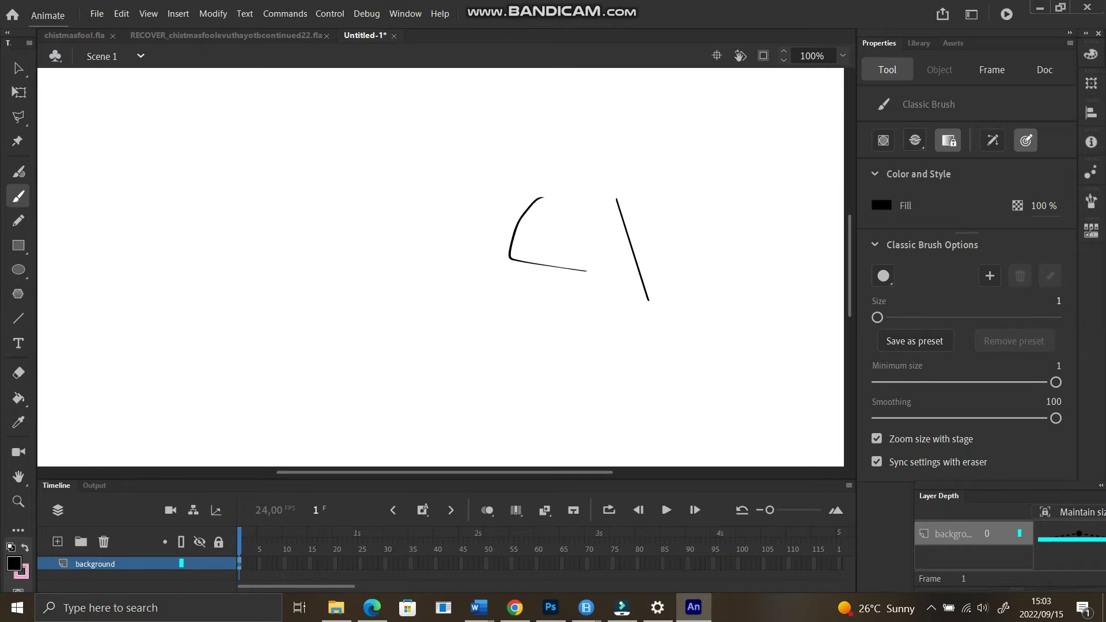
mouse_move(877, 318)
mouse_down()
mouse_move(915, 318)
mouse_move(881, 317)
mouse_up()
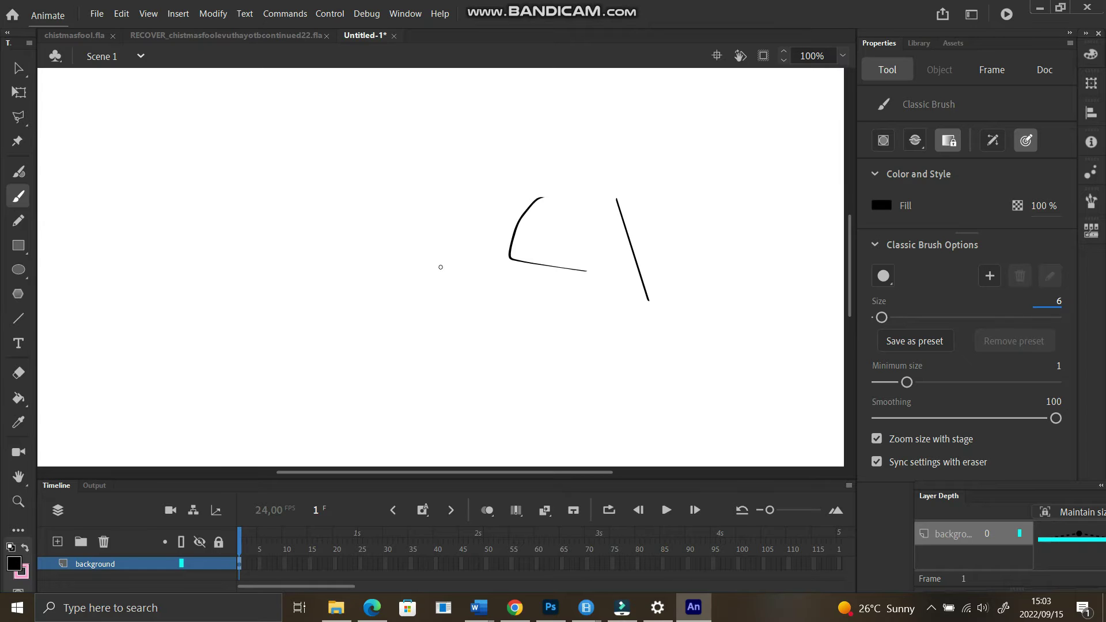
key(BackSpace)
text(1)
key(Return)
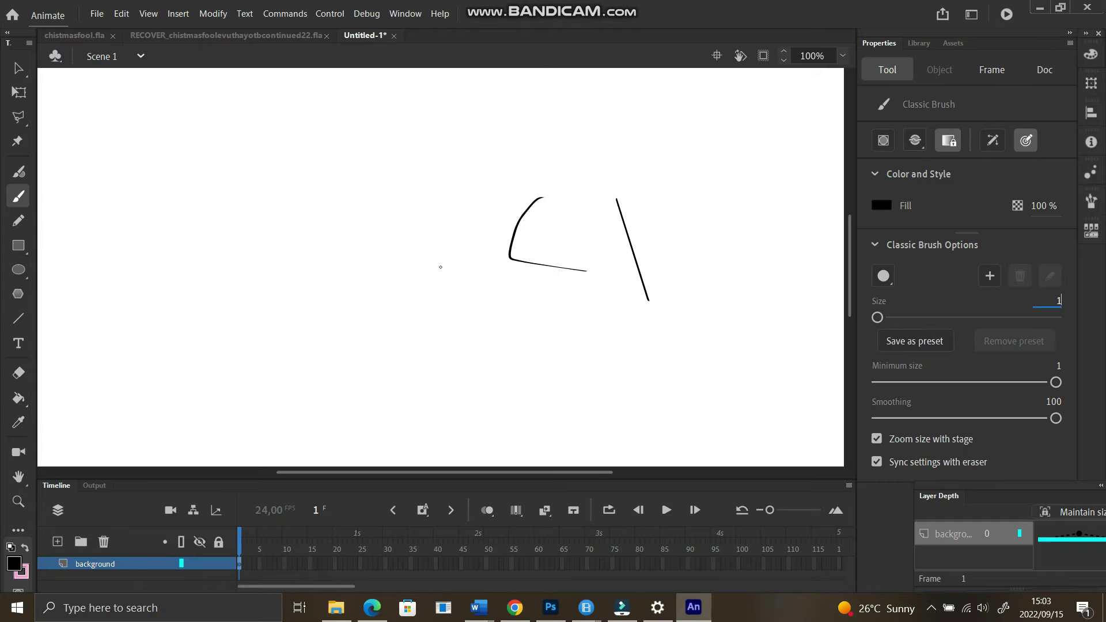
- Draw a thin diagonal test stroke between the existing strokes and enlarge the brush again
drag(574, 234, 620, 302)
key(bracketright)
key(bracketright)
key(bracketright)
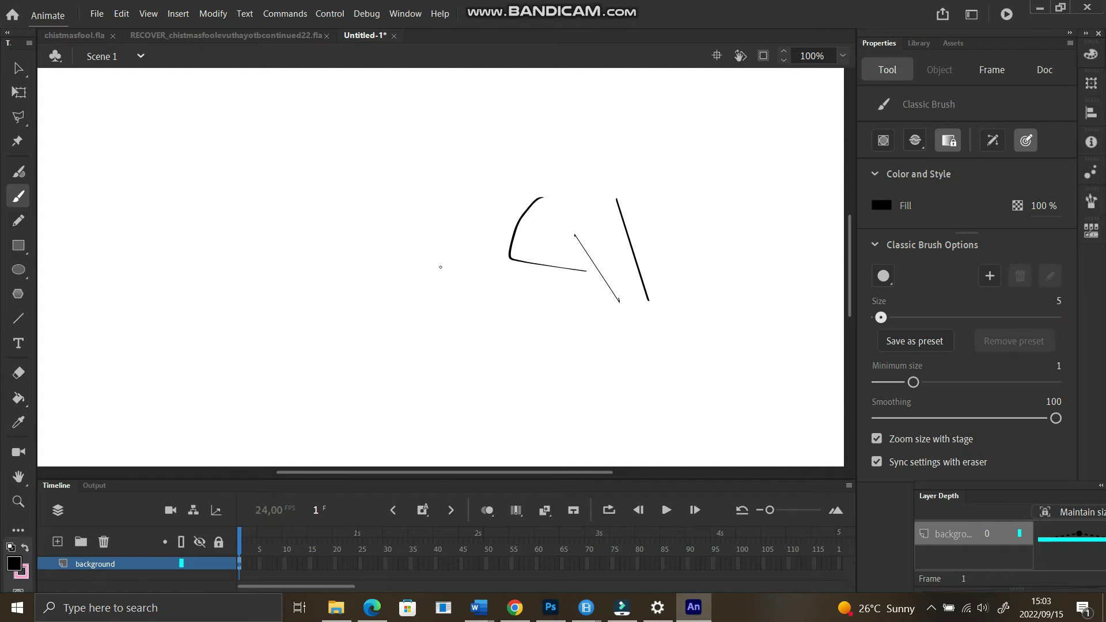
- Undo all the brush test strokes on the stage
key(ctrl+z)
key(ctrl+z)
key(ctrl+z)
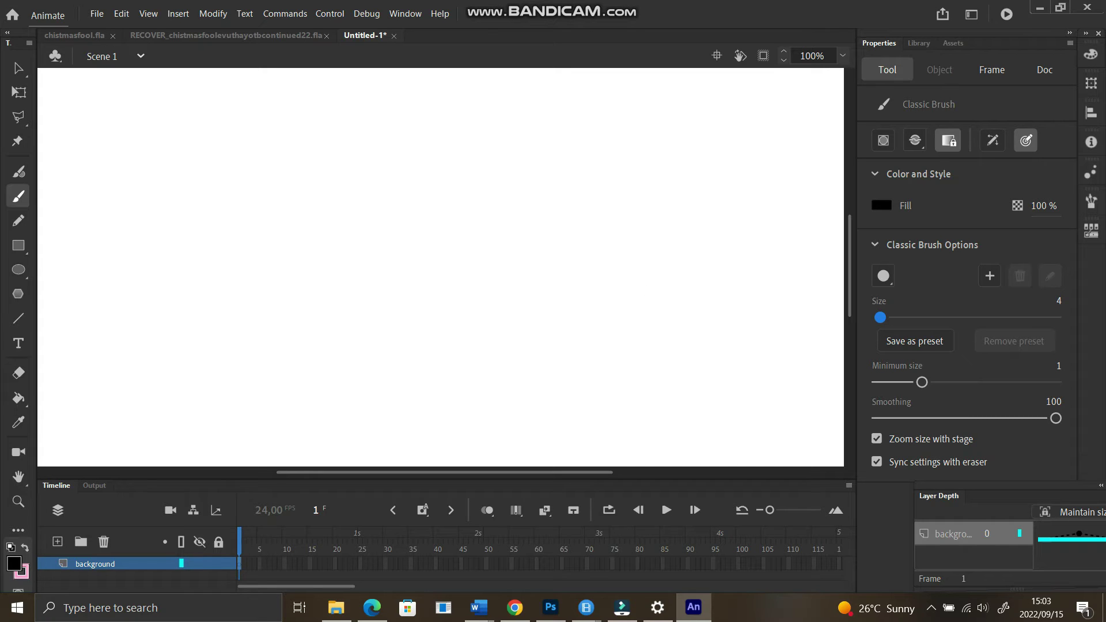
- Draw a slightly rising ground line across the full stage width near its lower edge with the Classic Brush at size 4
scroll(440, 267, left, 3)
scroll(448, 267, right, 2)
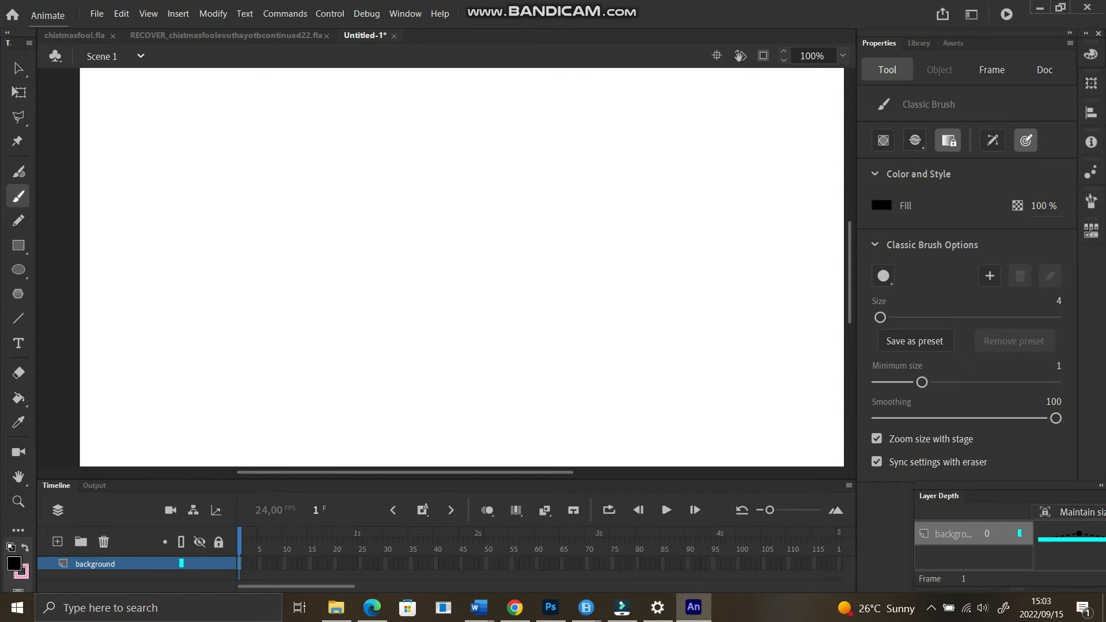
scroll(448, 266, down, 1)
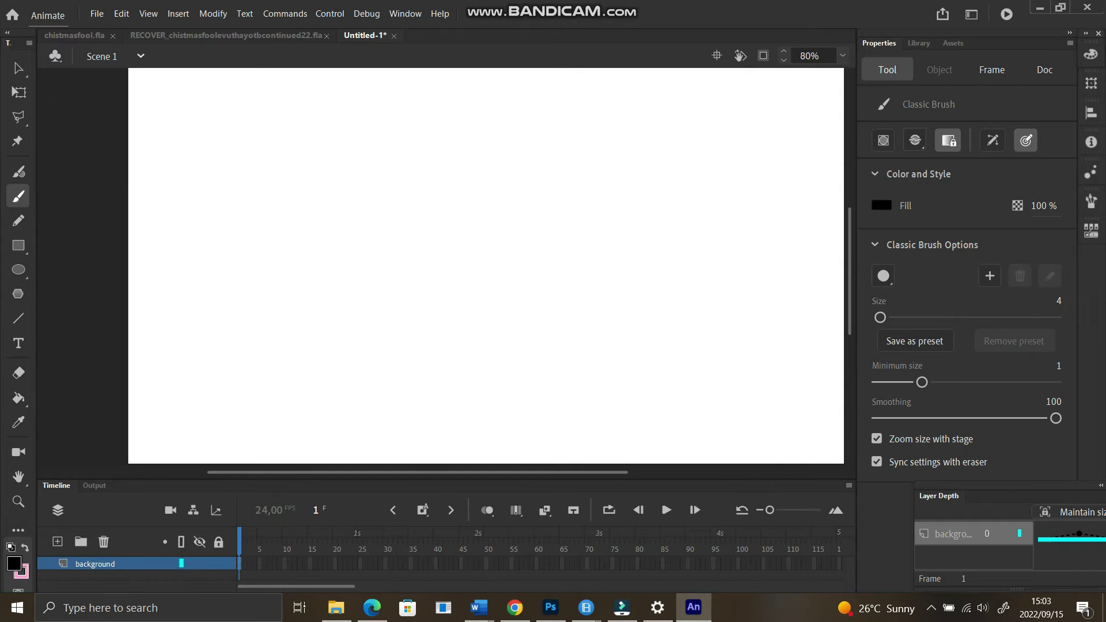
scroll(448, 267, right, 1)
scroll(460, 265, right, 1)
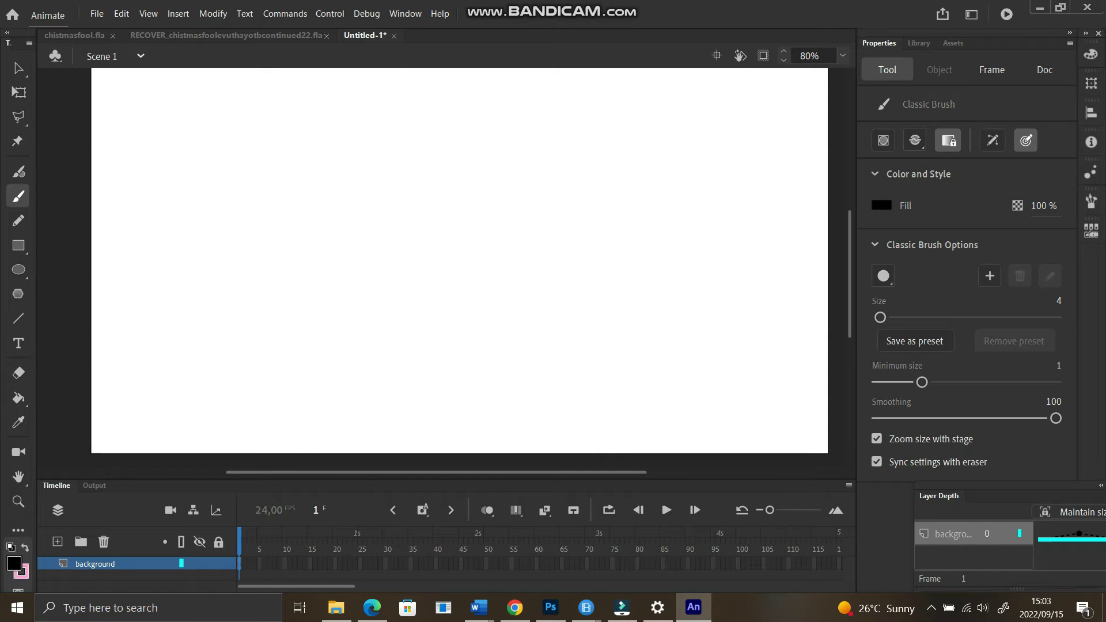
drag(83, 423, 163, 413)
key(ctrl+z)
mouse_move(83, 427)
mouse_down()
mouse_move(513, 435)
mouse_move(831, 423)
mouse_up()
key(ctrl+z)
drag(81, 421, 831, 397)
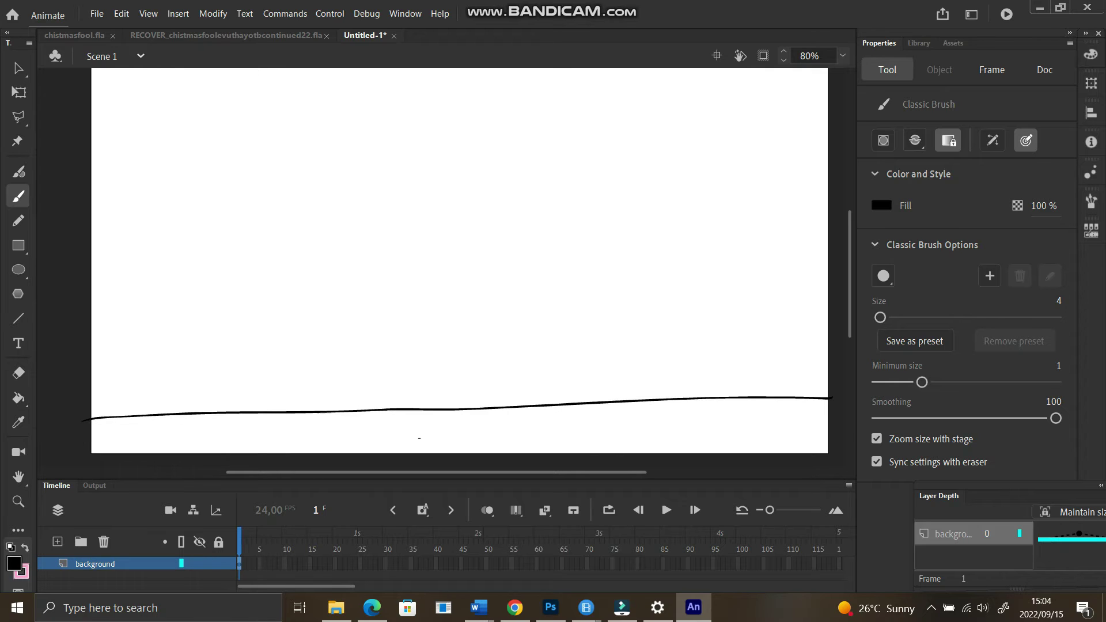
- Try several short brush strokes below the ground line and undo them
mouse_move(421, 441)
mouse_down()
mouse_move(446, 426)
mouse_move(494, 437)
mouse_up()
key(ctrl+z)
key(ctrl+z)
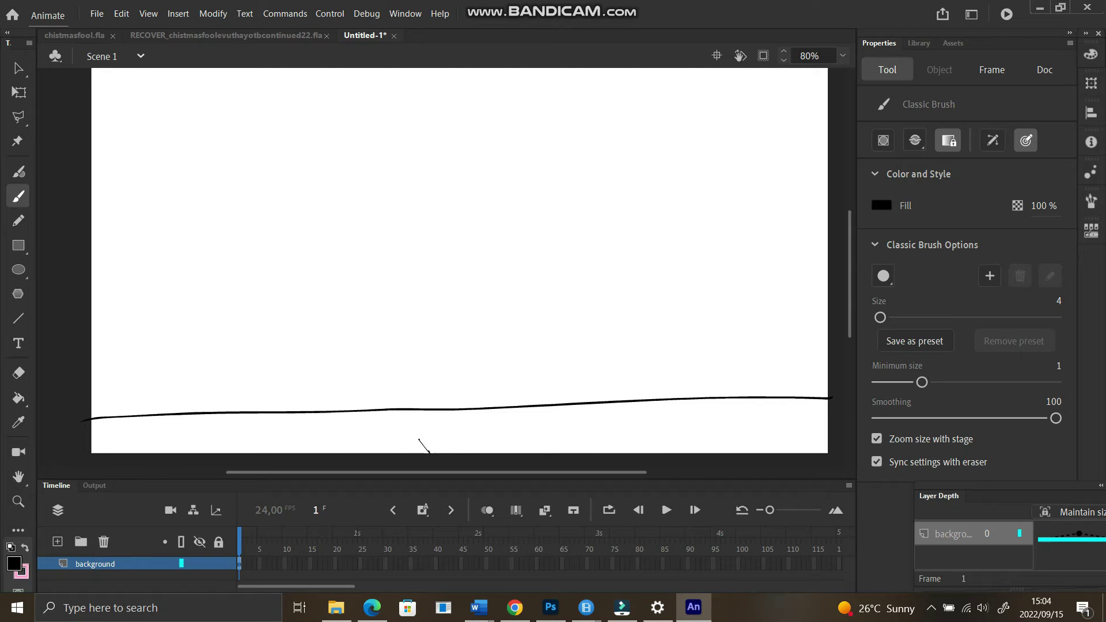
mouse_move(397, 425)
mouse_down()
mouse_move(433, 448)
mouse_move(441, 428)
mouse_up()
key(ctrl+z)
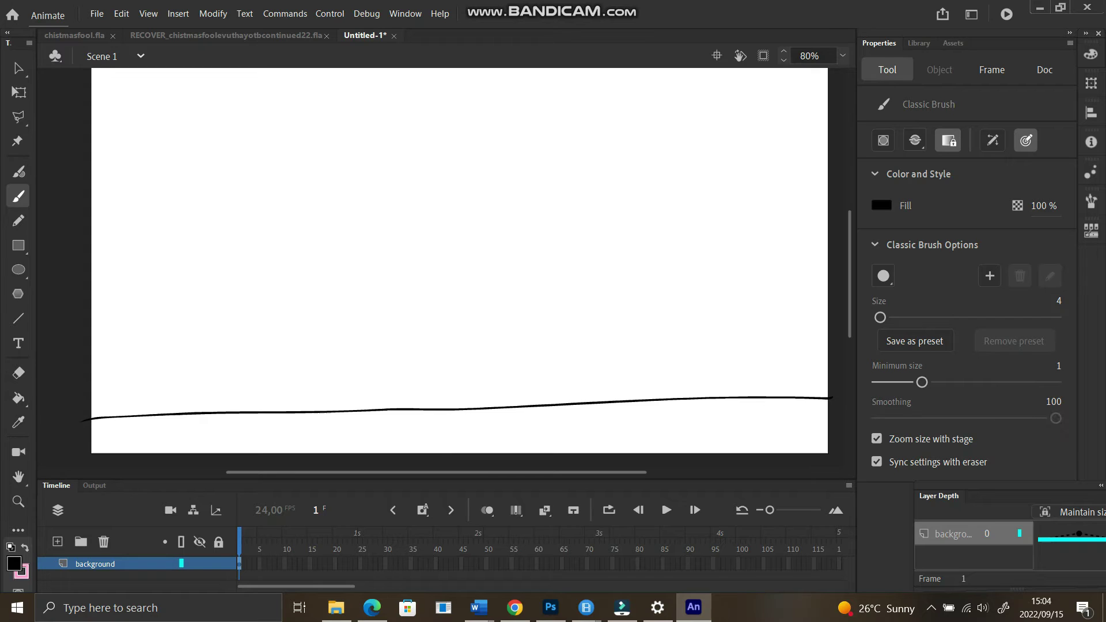
mouse_move(402, 428)
mouse_down()
mouse_move(416, 445)
mouse_move(544, 431)
mouse_up()
key(ctrl+z)
key(ctrl+z)
key(ctrl+z)
key(ctrl+z)
key(ctrl+z)
key(ctrl+z)
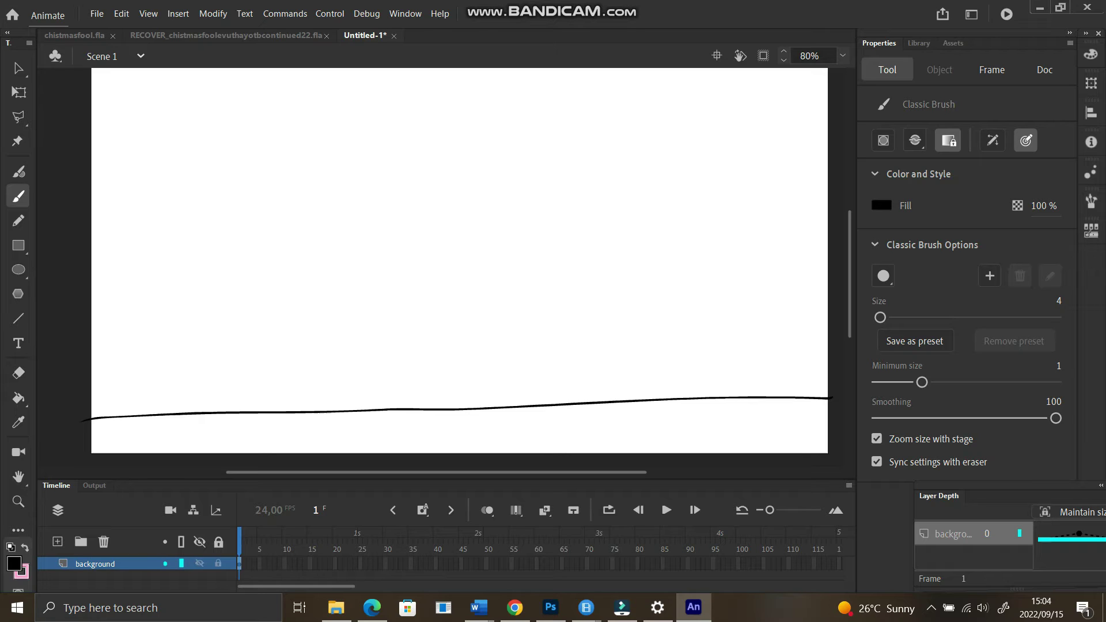
- Add a new layer above the background layer and lock the background layer
click(58, 542)
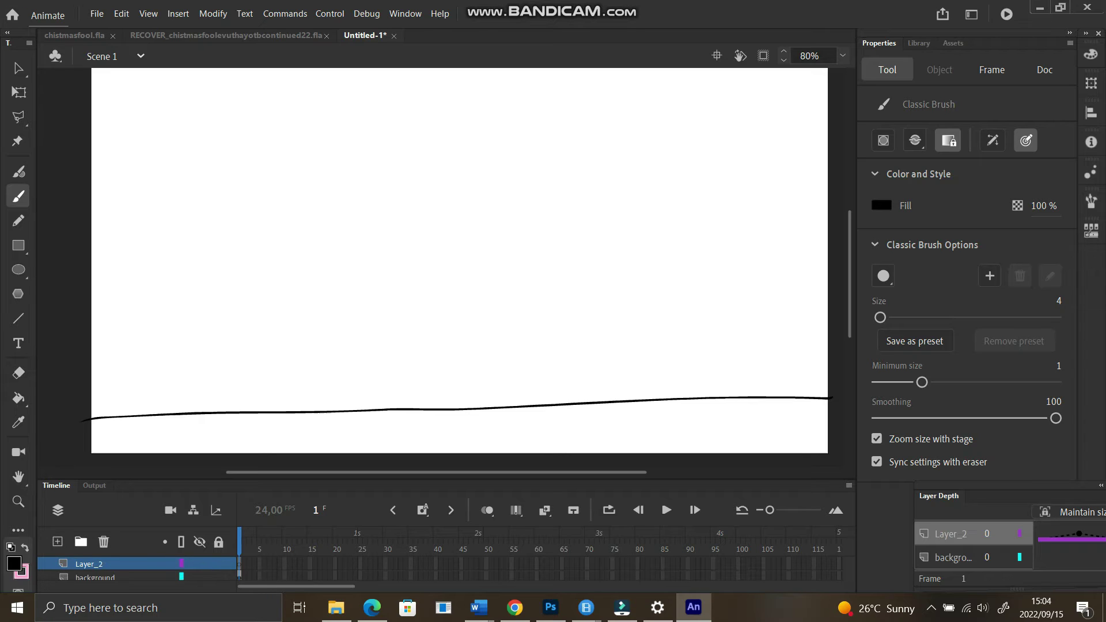
click(138, 576)
click(219, 577)
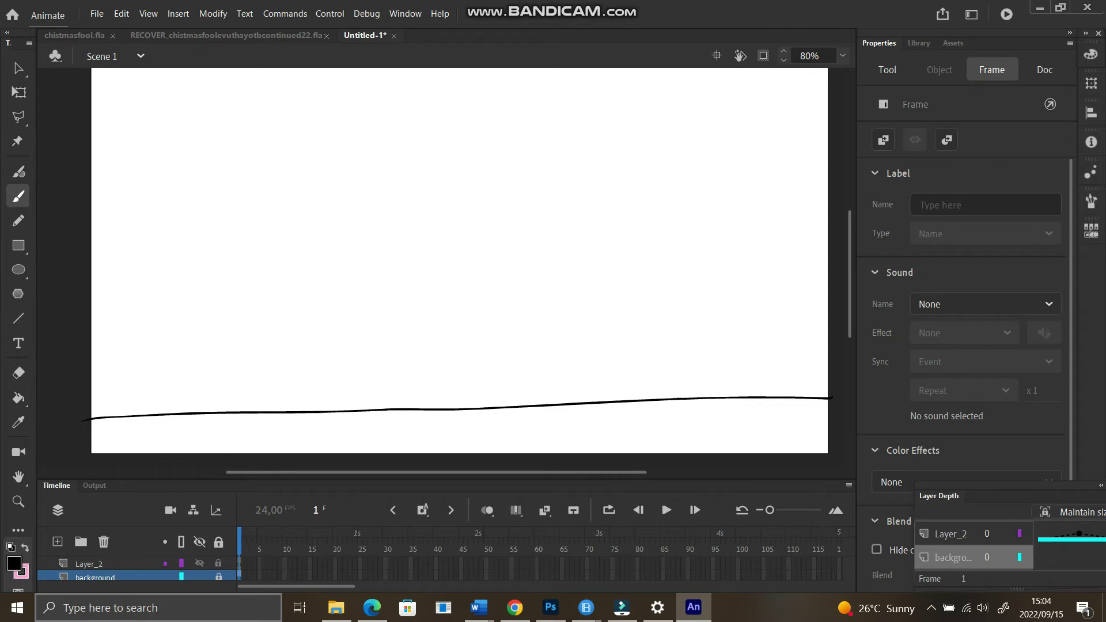
click(133, 563)
scroll(136, 567, down, 1)
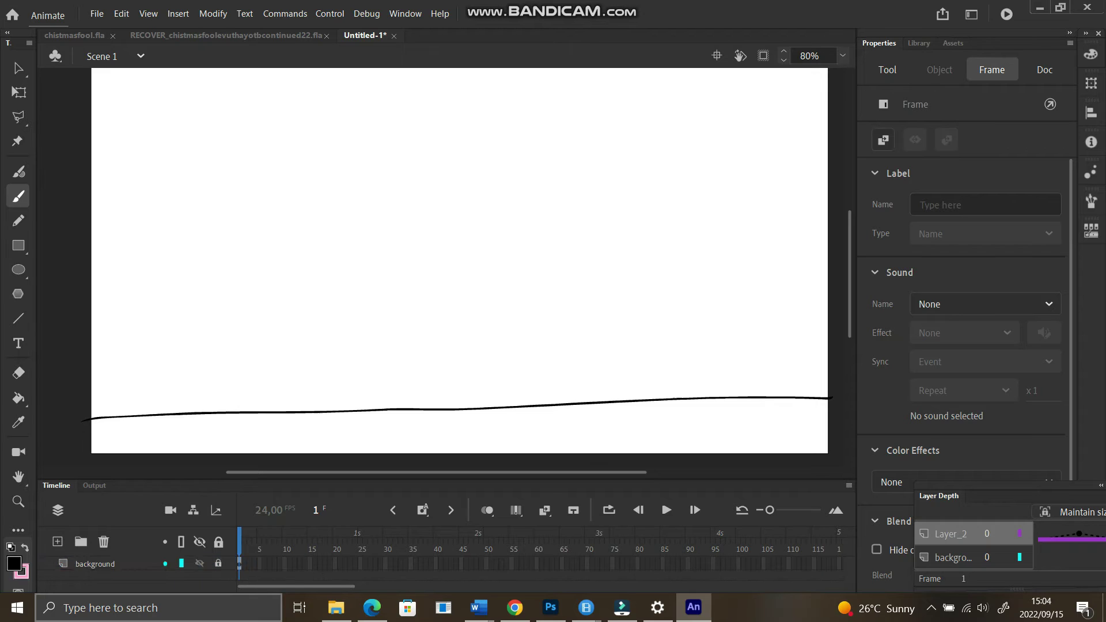
click(132, 563)
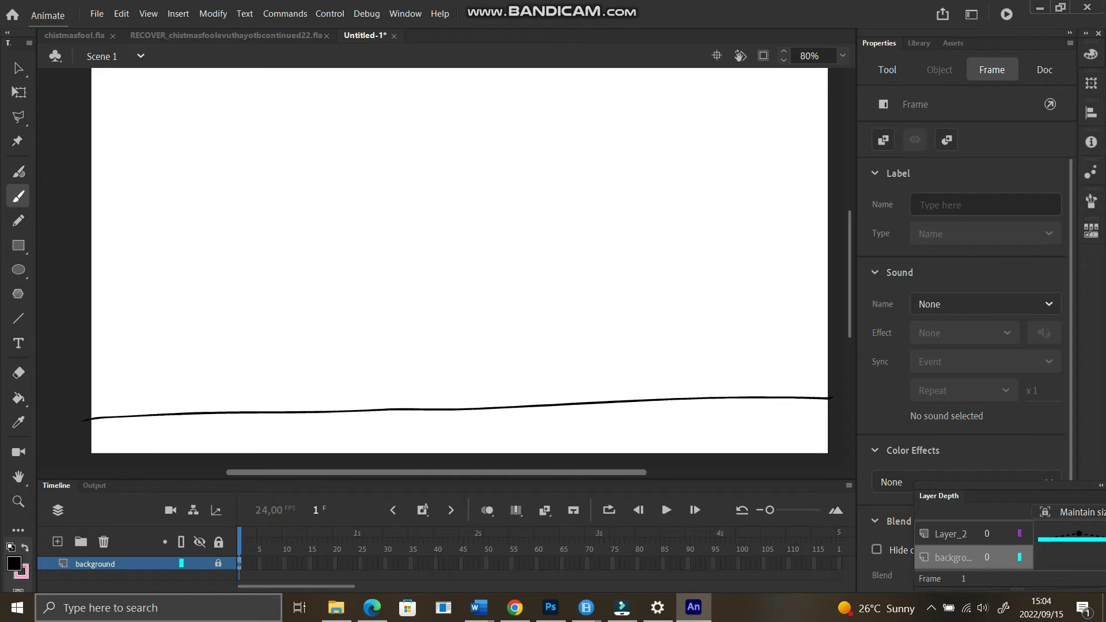
key(ctrl+z)
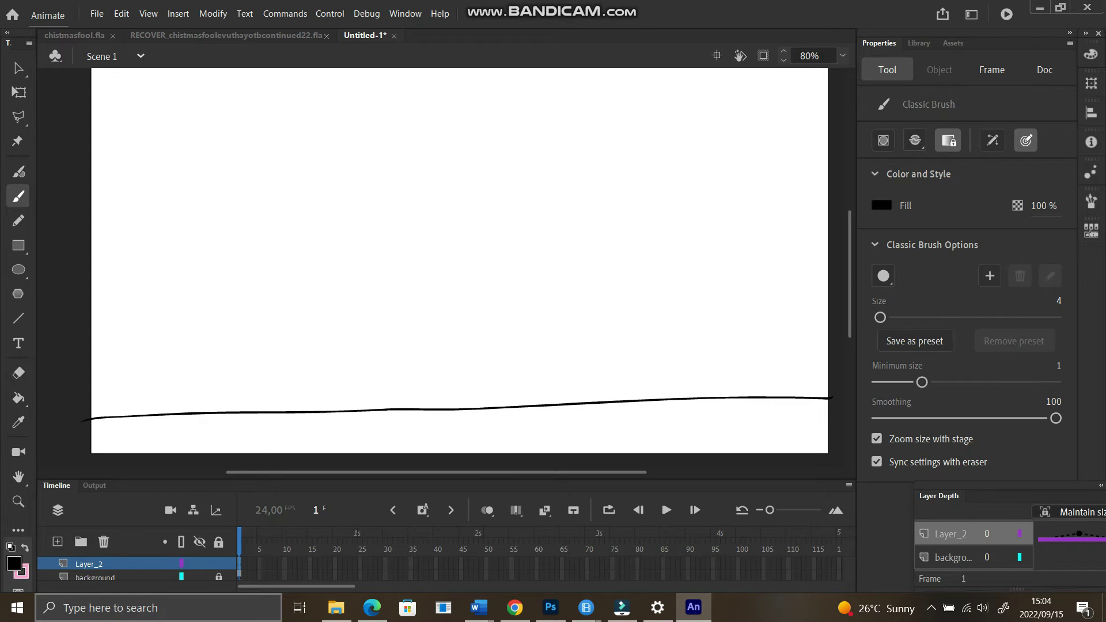
- Move the Layer Depth panel fully into view, and close and reopen it
drag(1007, 485, 954, 486)
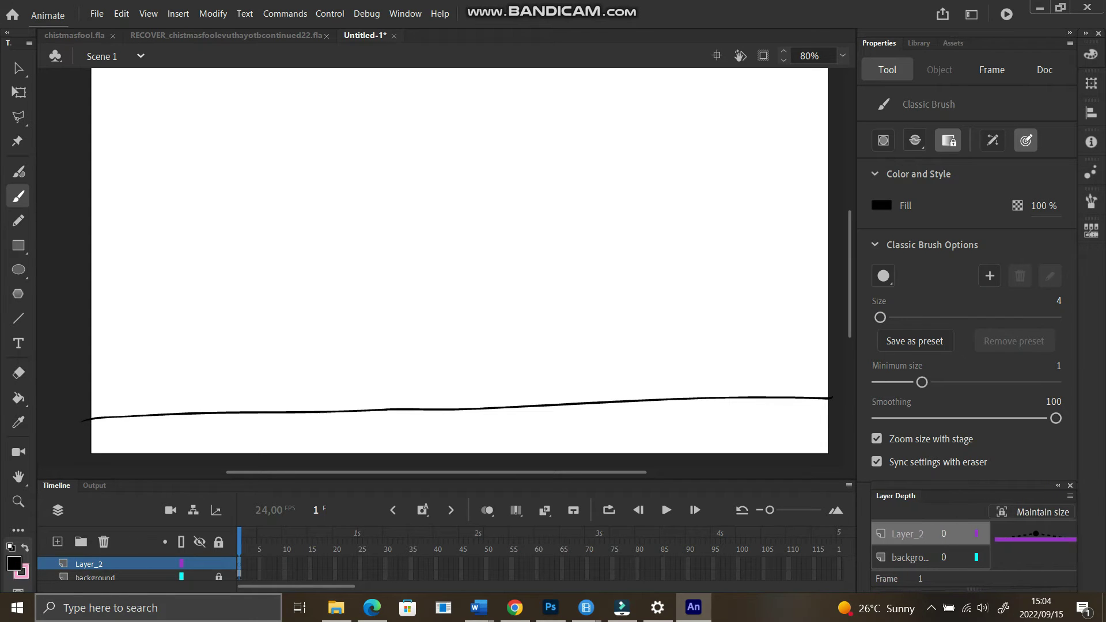
click(1069, 486)
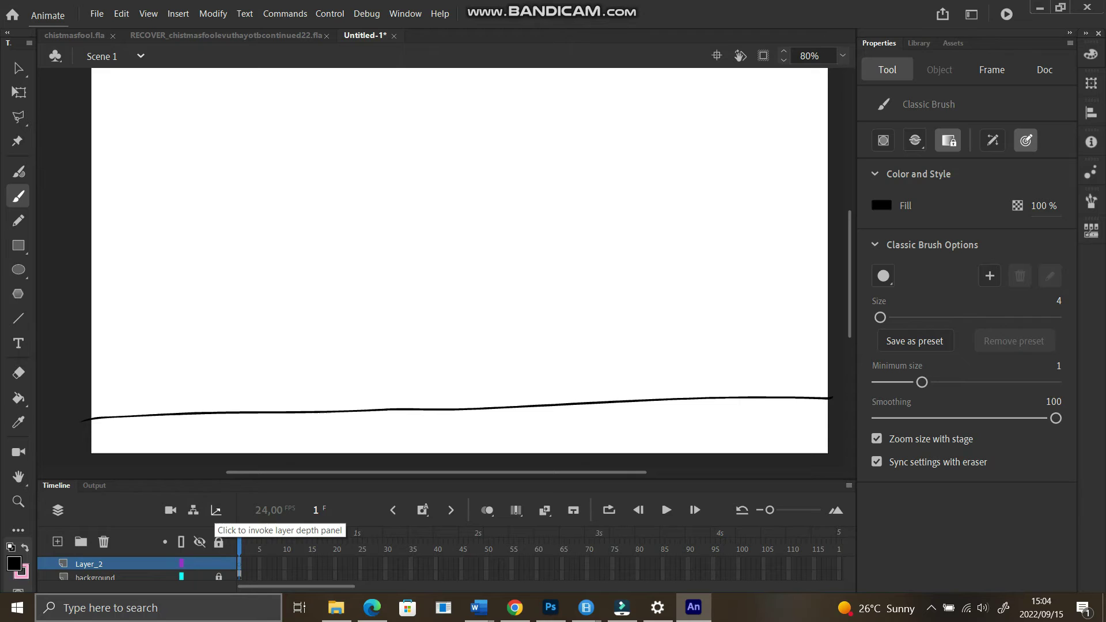
click(215, 510)
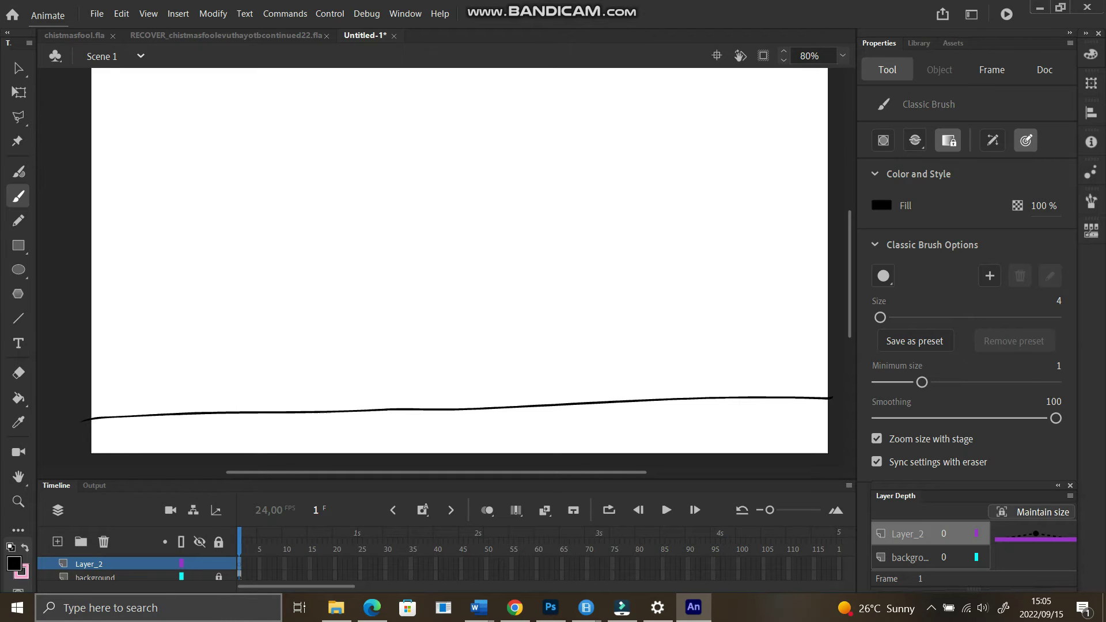
click(910, 557)
click(909, 534)
click(910, 557)
click(89, 563)
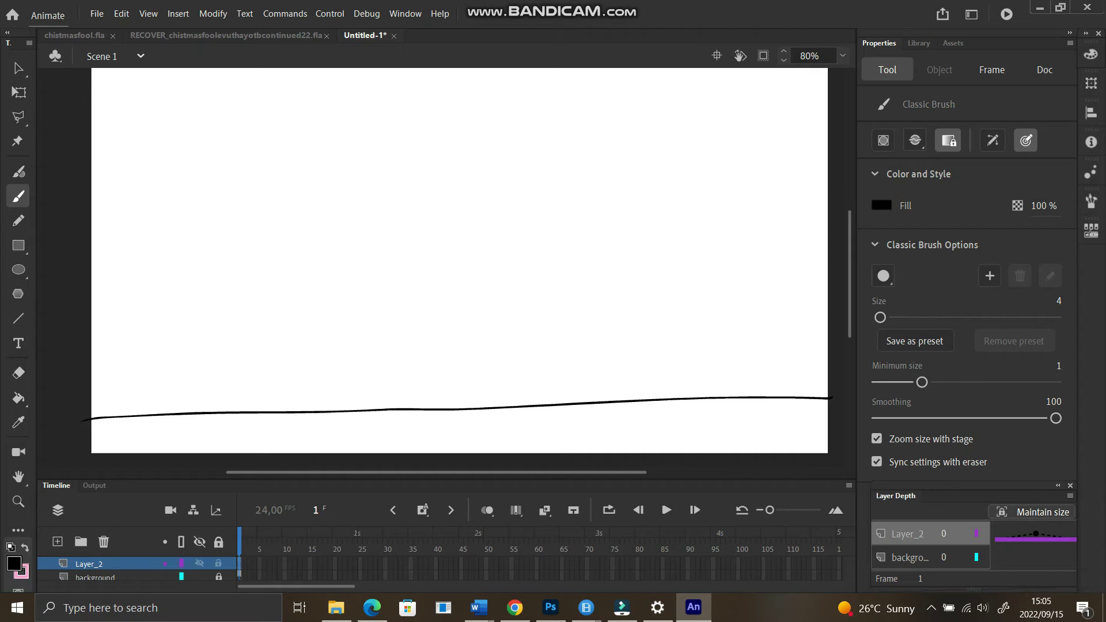
click(94, 577)
- Rename Layer_2 as "ball"
click(89, 564)
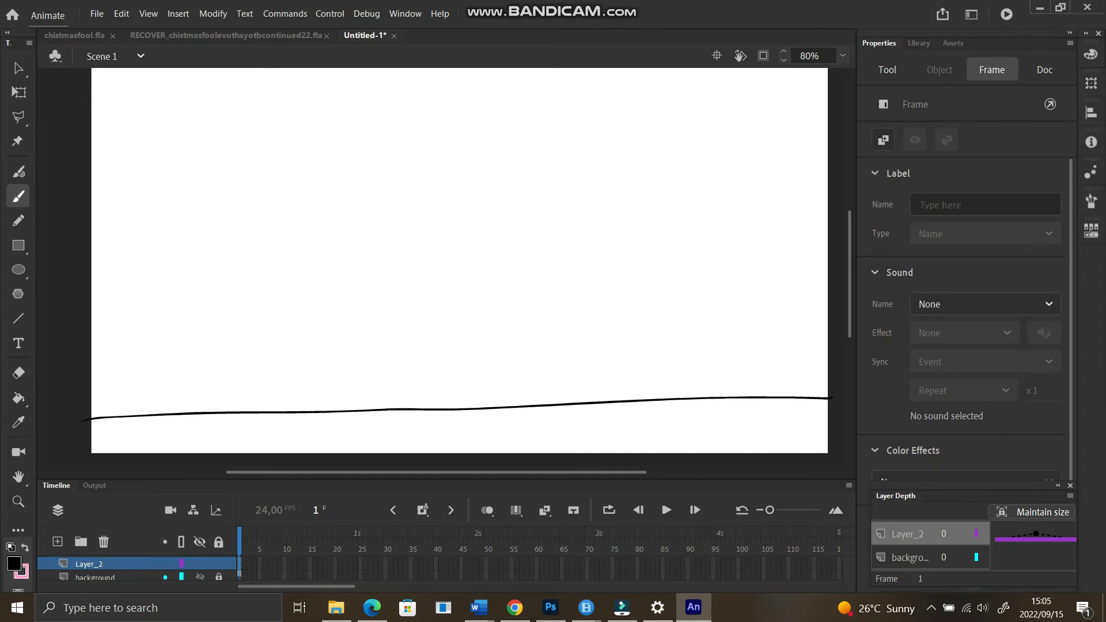
double_click(89, 563)
text(ball)
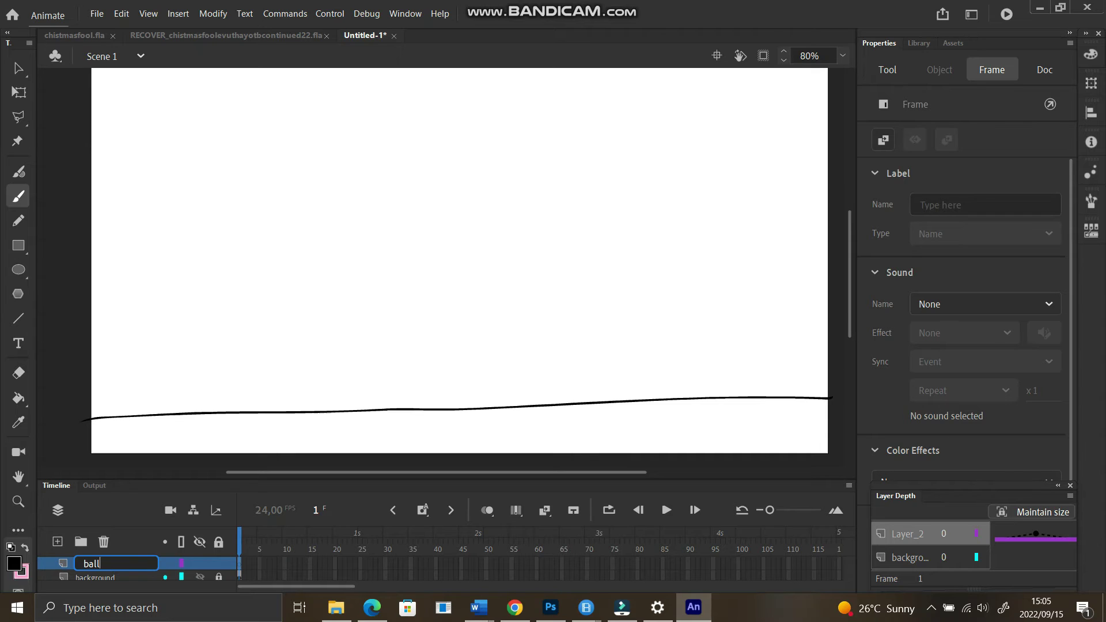
key(Return)
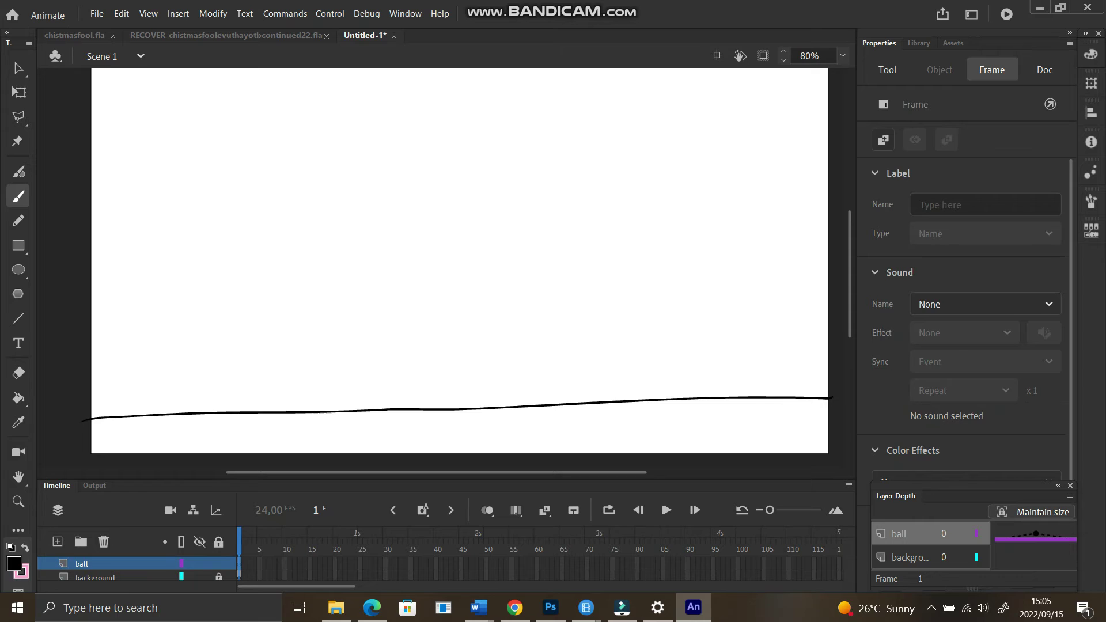
- Choose the Oval tool for drawing the ball, and look at the oval and rectangle tool variants
key(b)
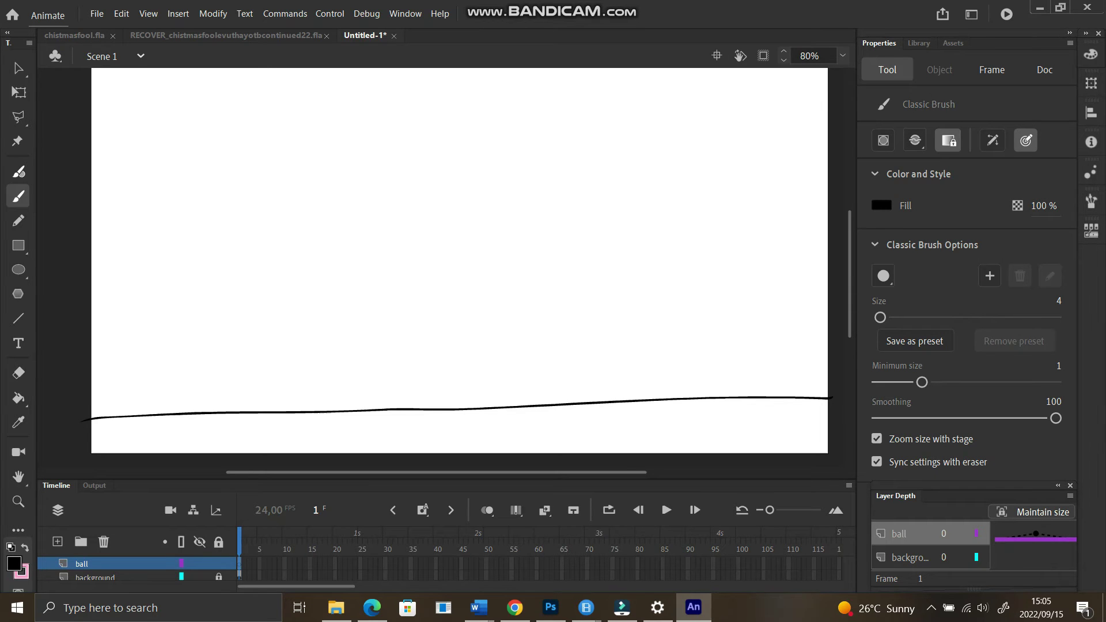
click(18, 269)
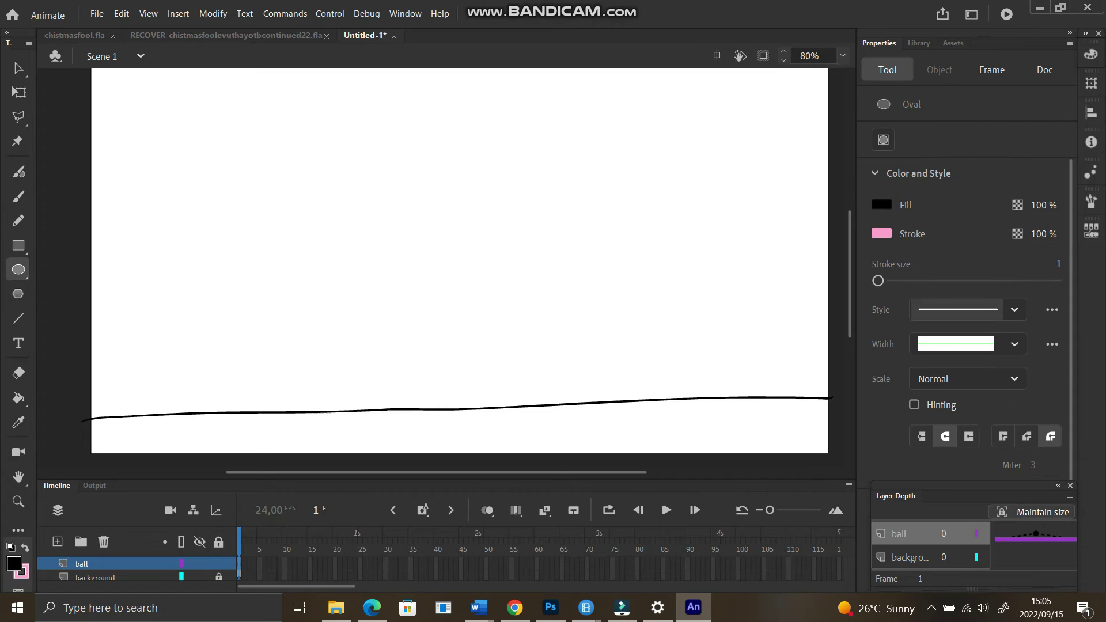
click(19, 269)
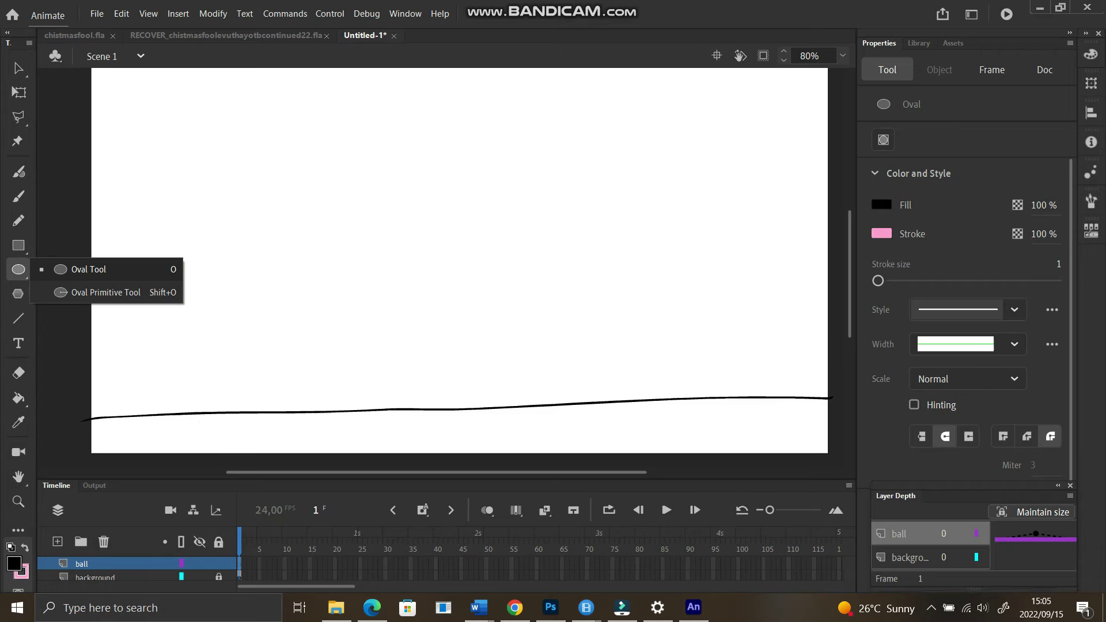
key(Escape)
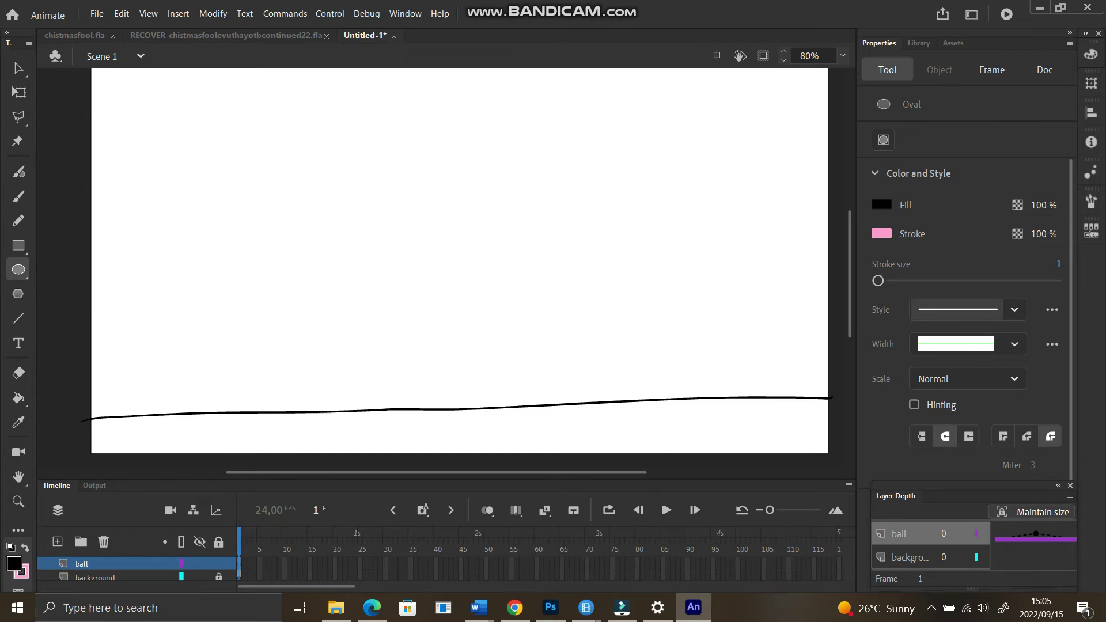
click(18, 245)
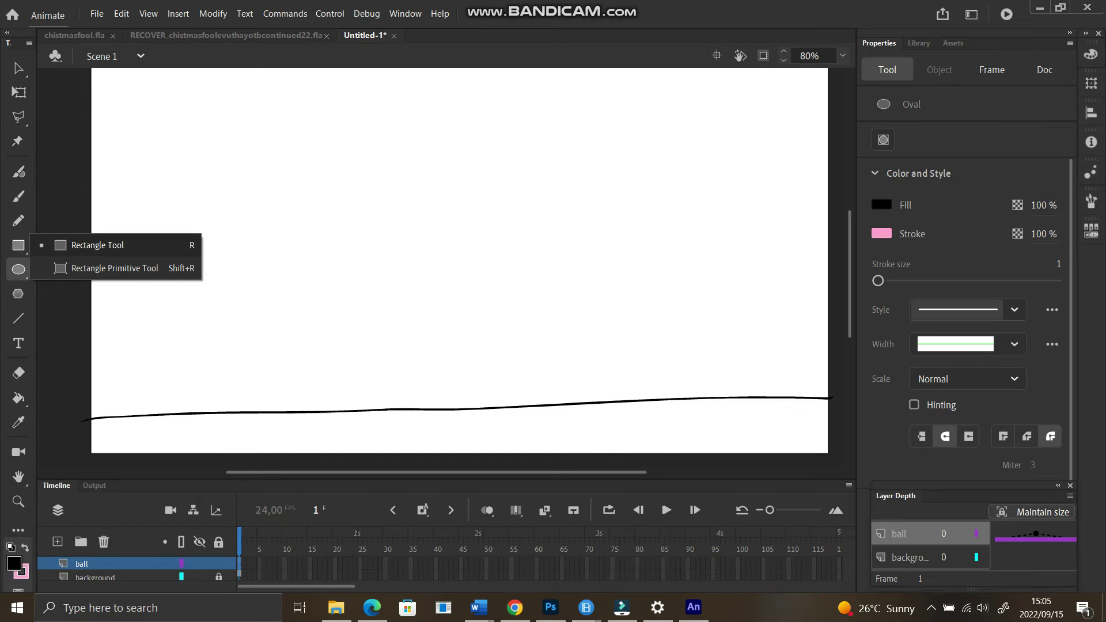
key(Escape)
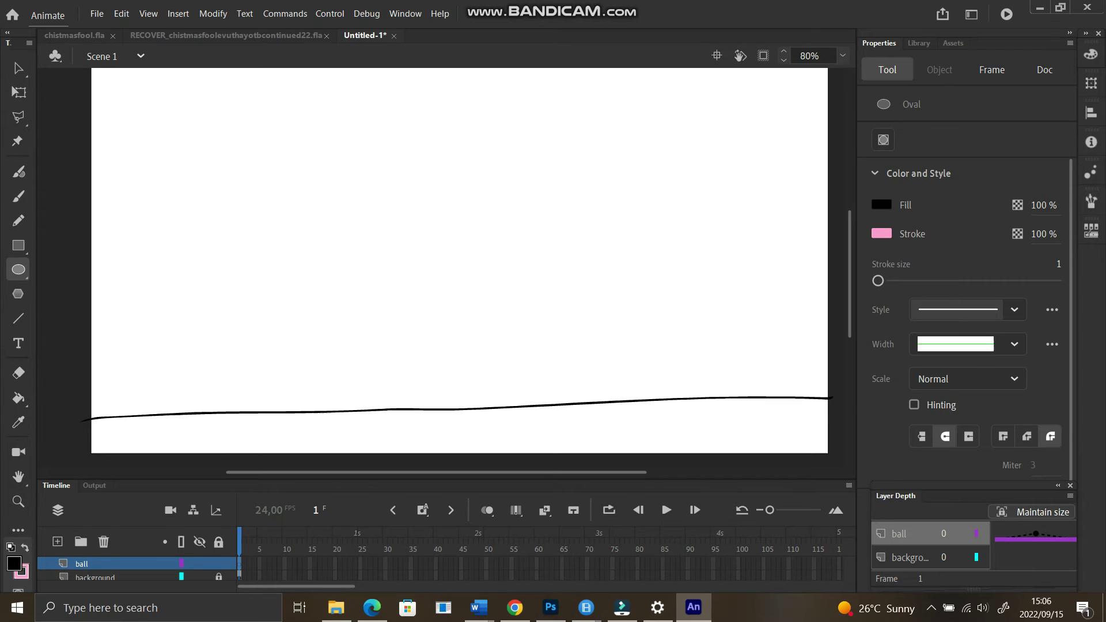
- Try a black oval at the start of the ground line, undo it, and set the oval fill colour to white
drag(85, 354, 143, 397)
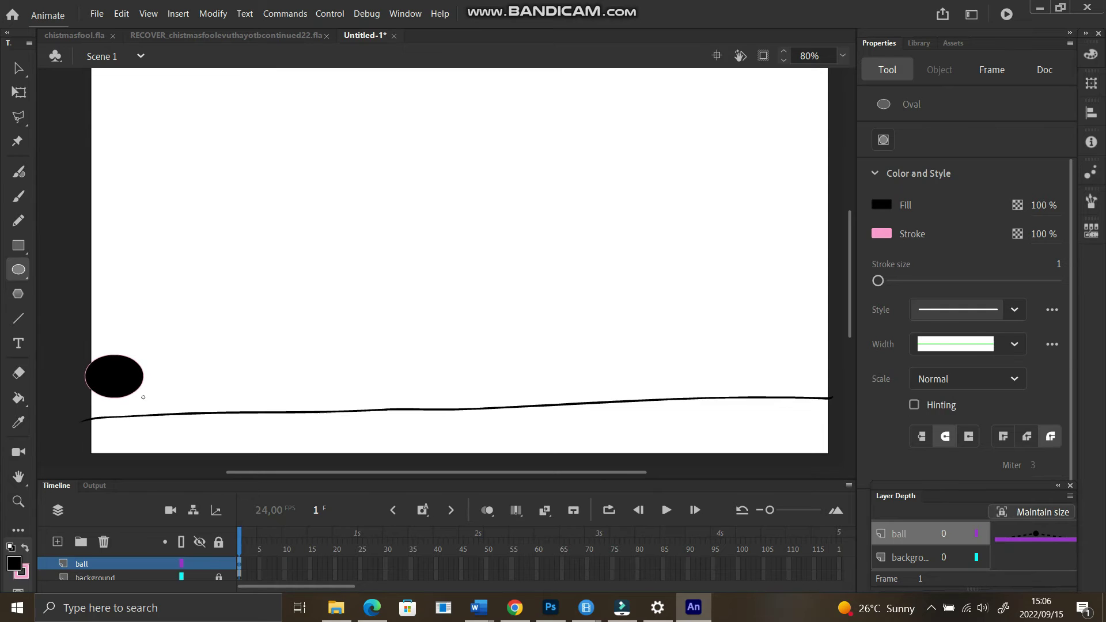
key(ctrl+z)
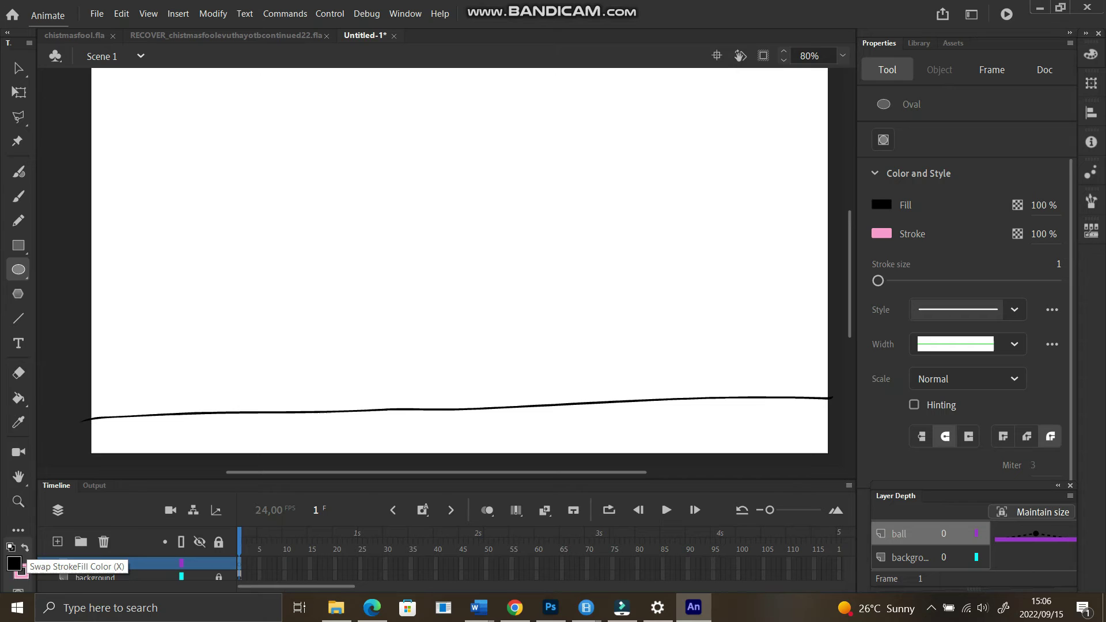
click(880, 233)
click(881, 233)
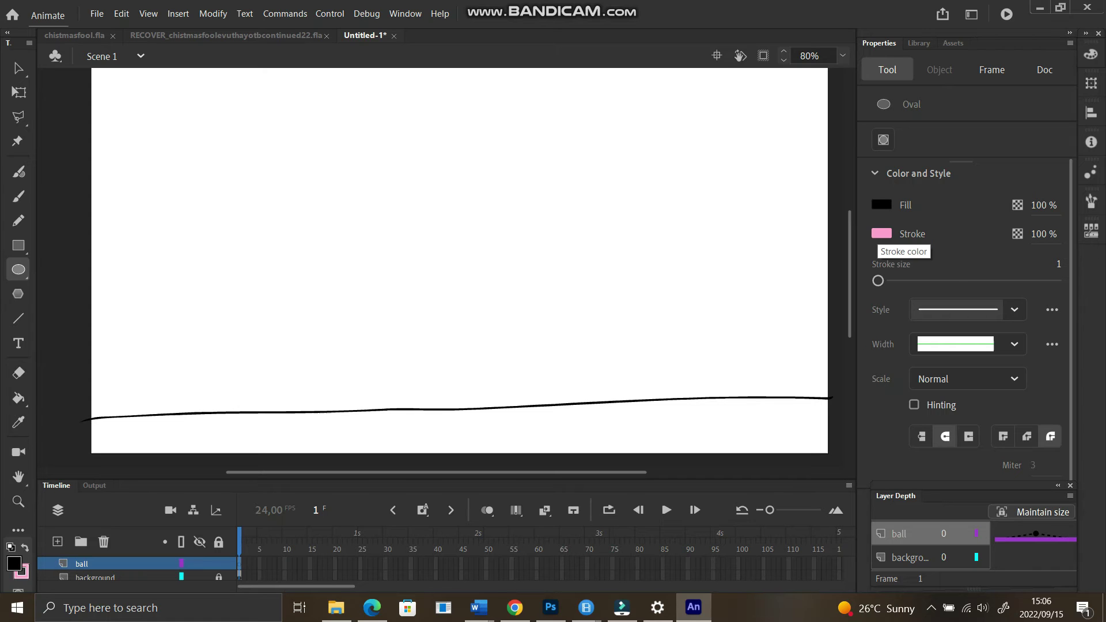
click(881, 204)
click(881, 205)
click(881, 204)
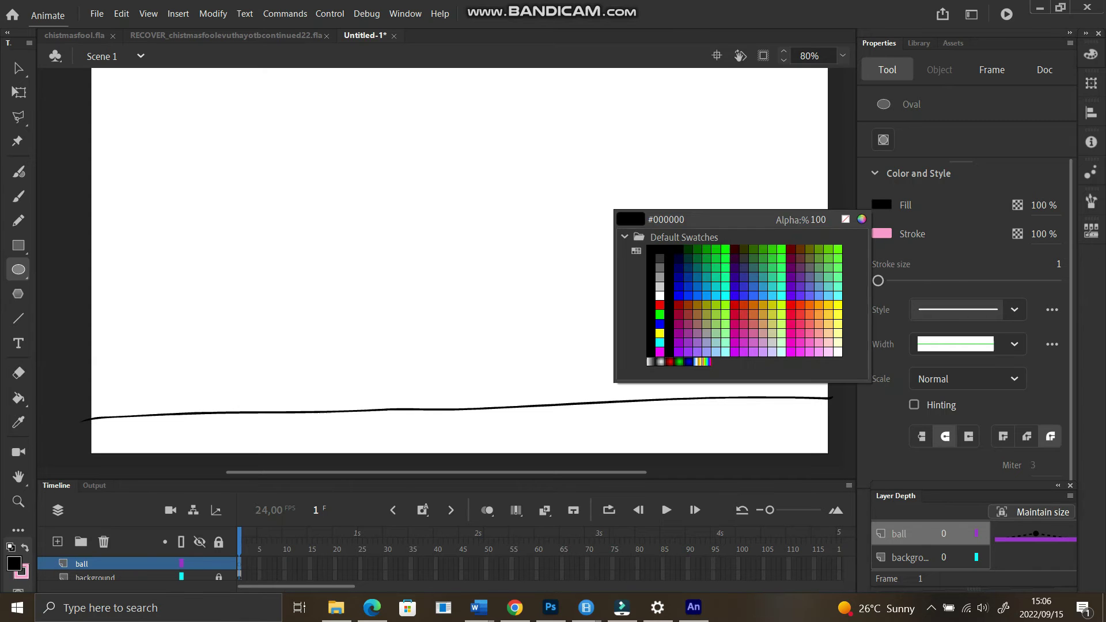
click(659, 295)
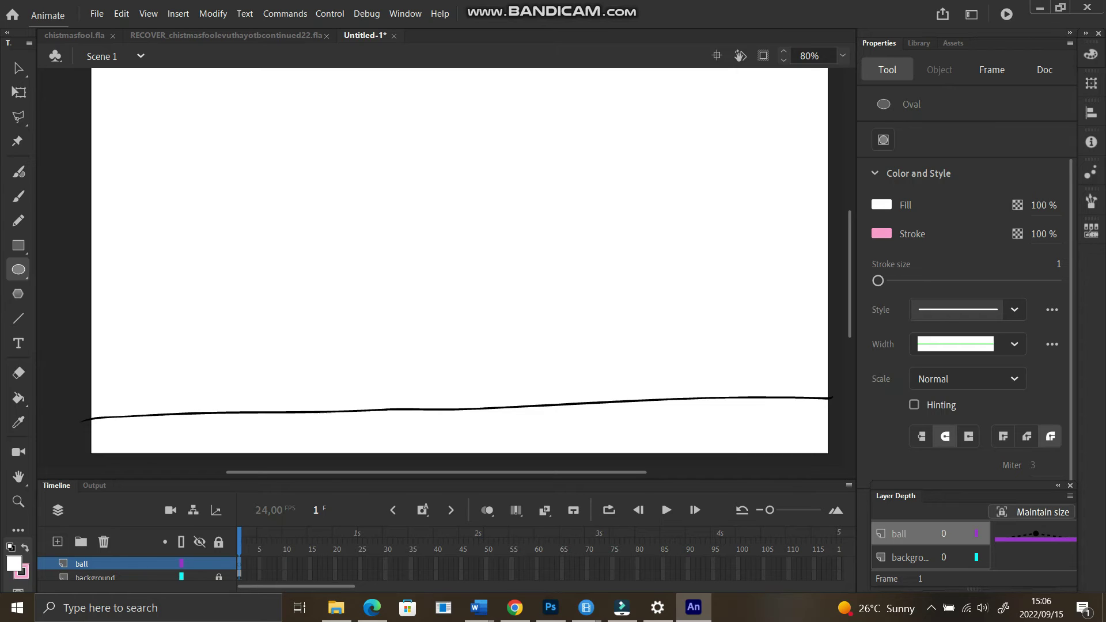
- Try a white-filled oval above the ground line, undo it, and set the stroke colour to black
mouse_move(90, 301)
mouse_down()
mouse_move(136, 326)
mouse_move(165, 361)
mouse_move(143, 367)
mouse_up()
key(ctrl+z)
click(880, 233)
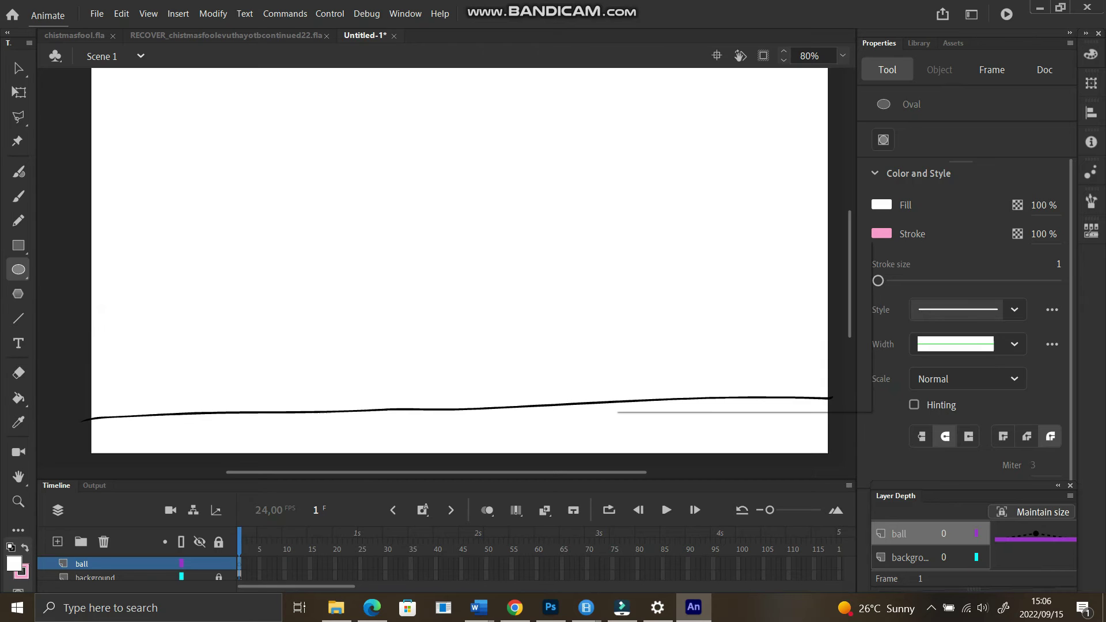
click(881, 233)
click(881, 233)
click(881, 234)
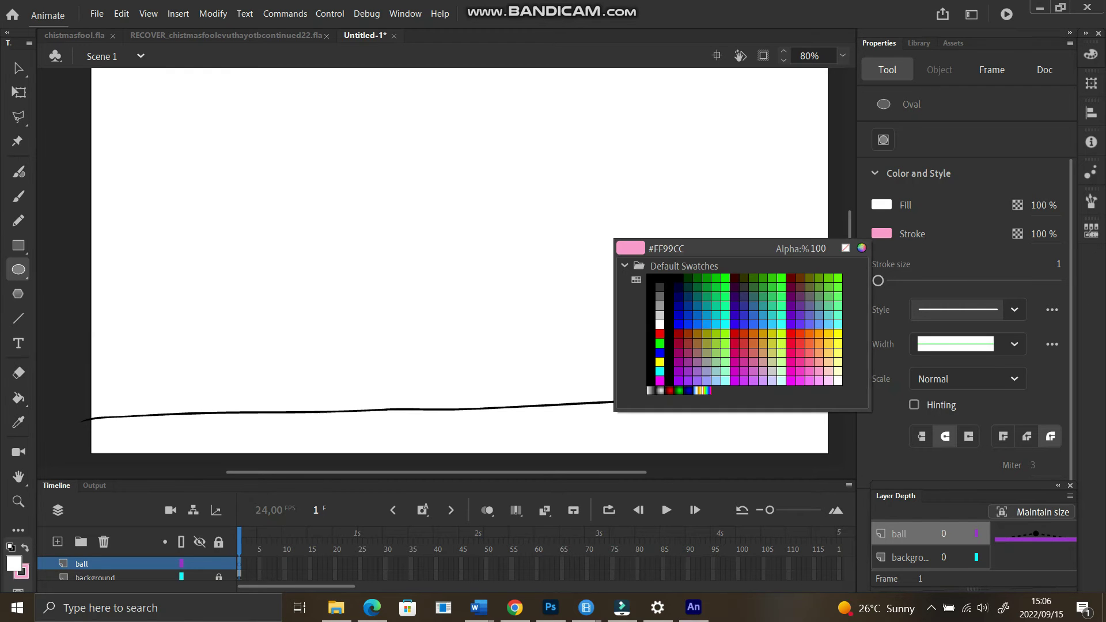
click(651, 278)
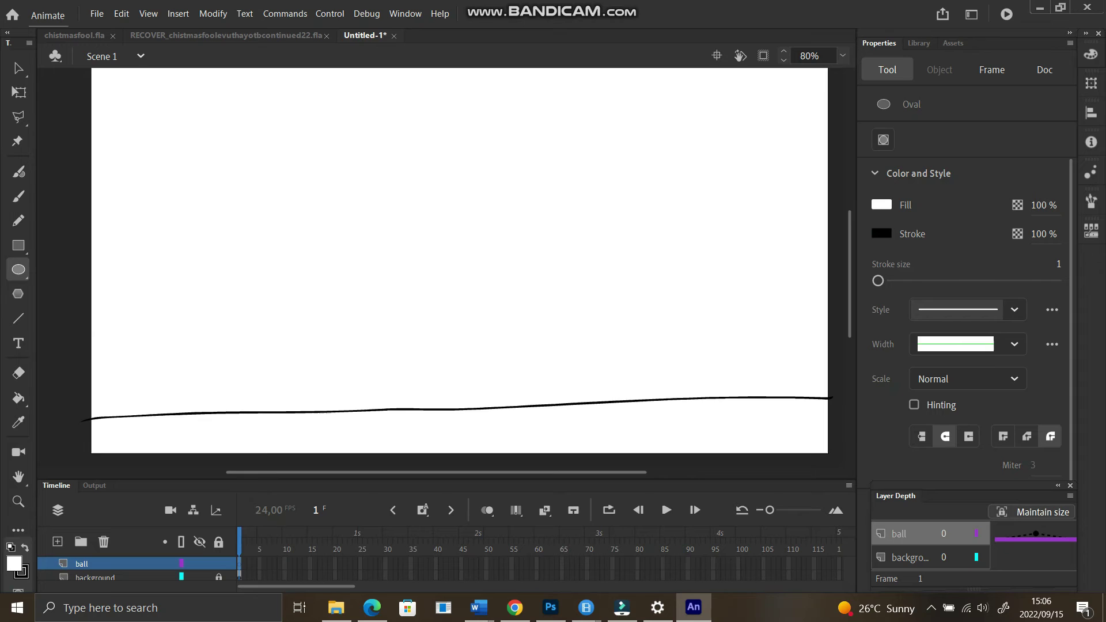
- Set the stroke size to 3 and draw a circle about 97 px wide just above the start of the ground line
drag(89, 351, 144, 404)
key(ctrl+z)
drag(877, 280, 879, 280)
drag(89, 349, 145, 407)
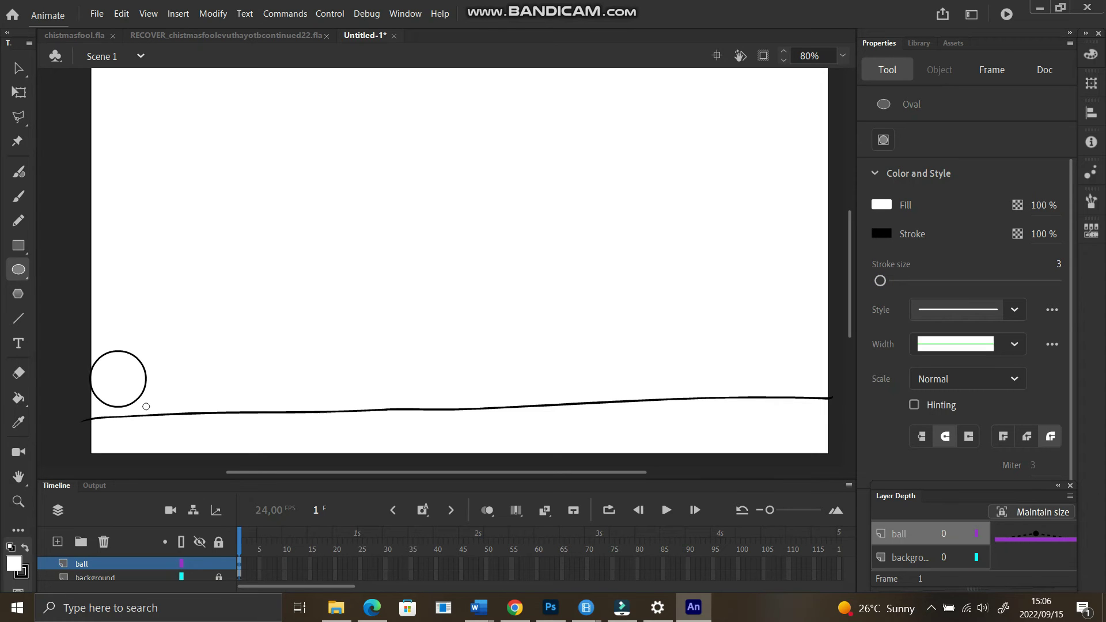
- Try moving parts of the ball separately with the Selection tool, undo the changes, and clear the selection
click(18, 68)
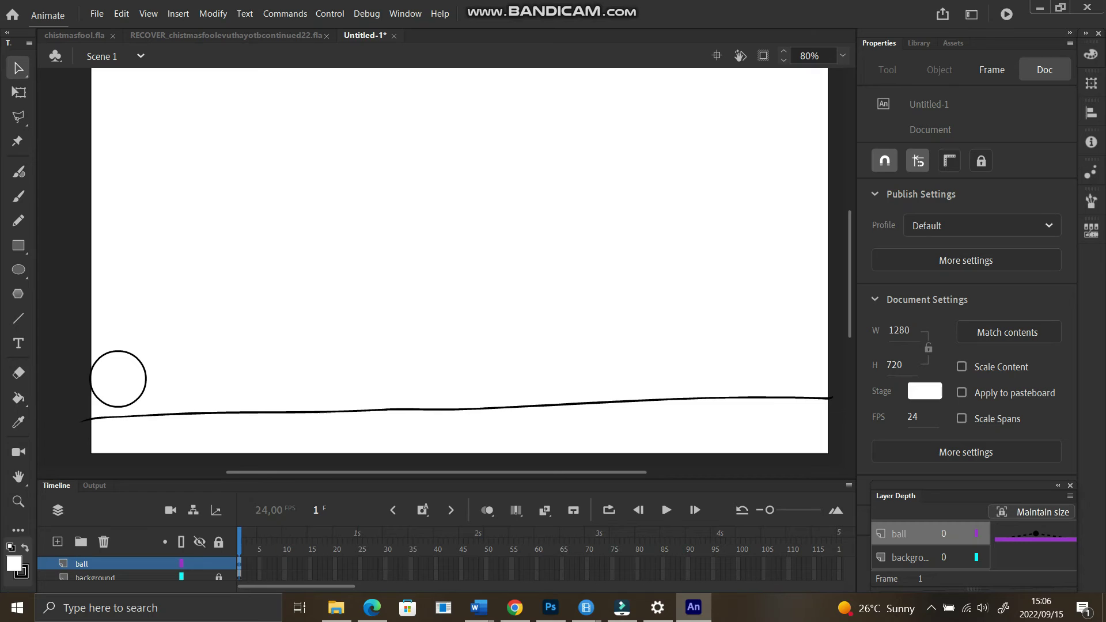
drag(128, 352, 124, 360)
key(ctrl+z)
click(118, 379)
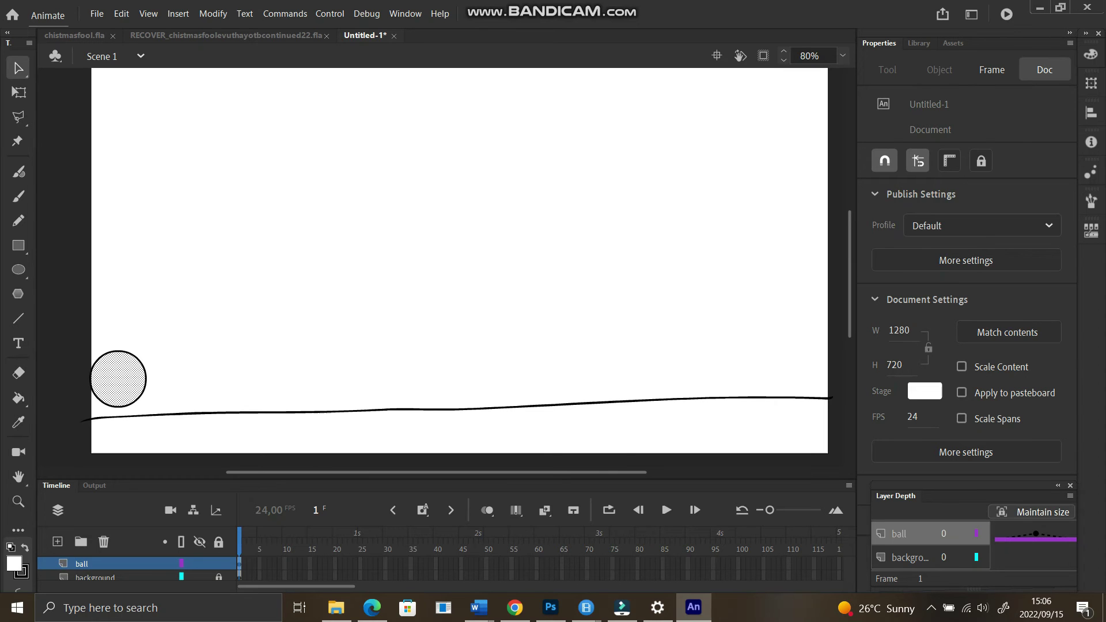
key(ctrl+shift+a)
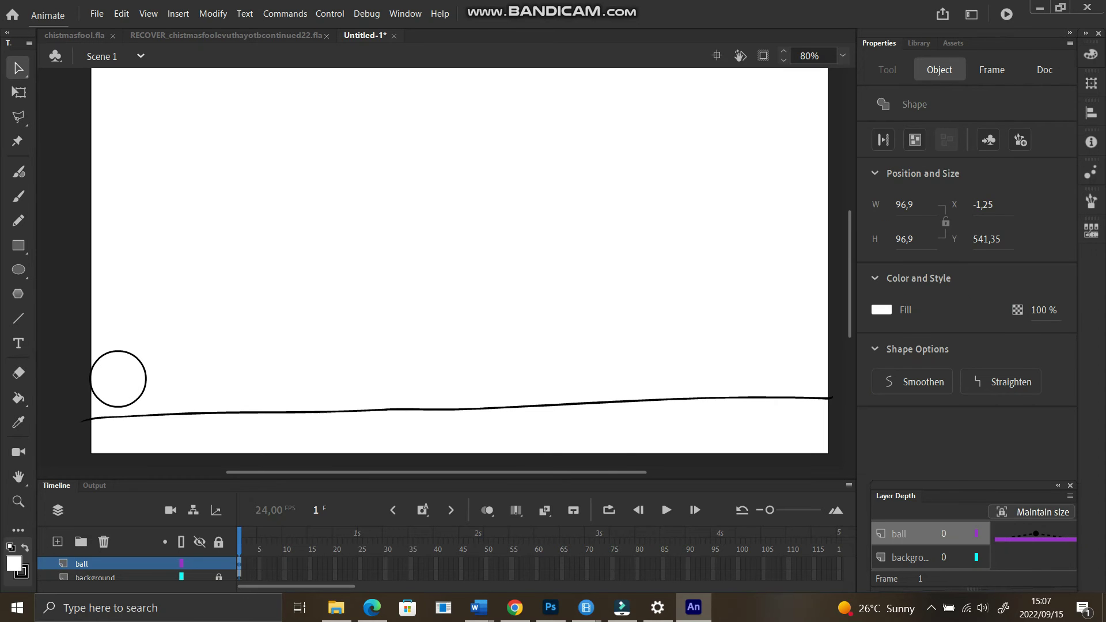
drag(115, 351, 121, 388)
key(ctrl+z)
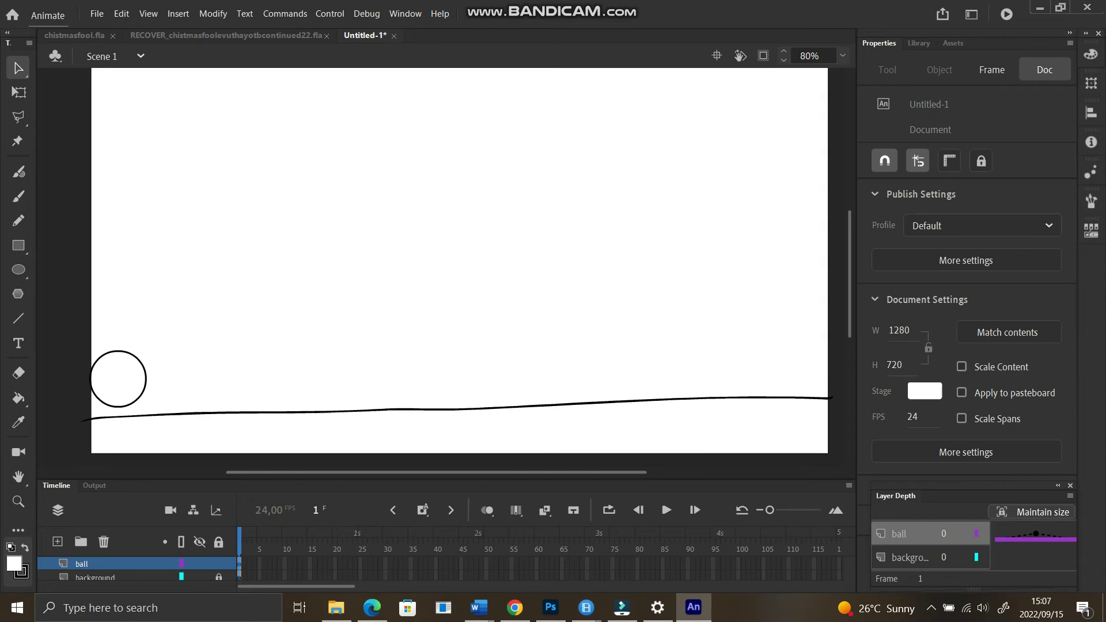
drag(110, 346, 119, 378)
key(ctrl+shift+a)
- Select the ball's fill and outline together and move it up to the stage's left edge, at about X -61,3 and Y 316,3
drag(76, 301, 175, 414)
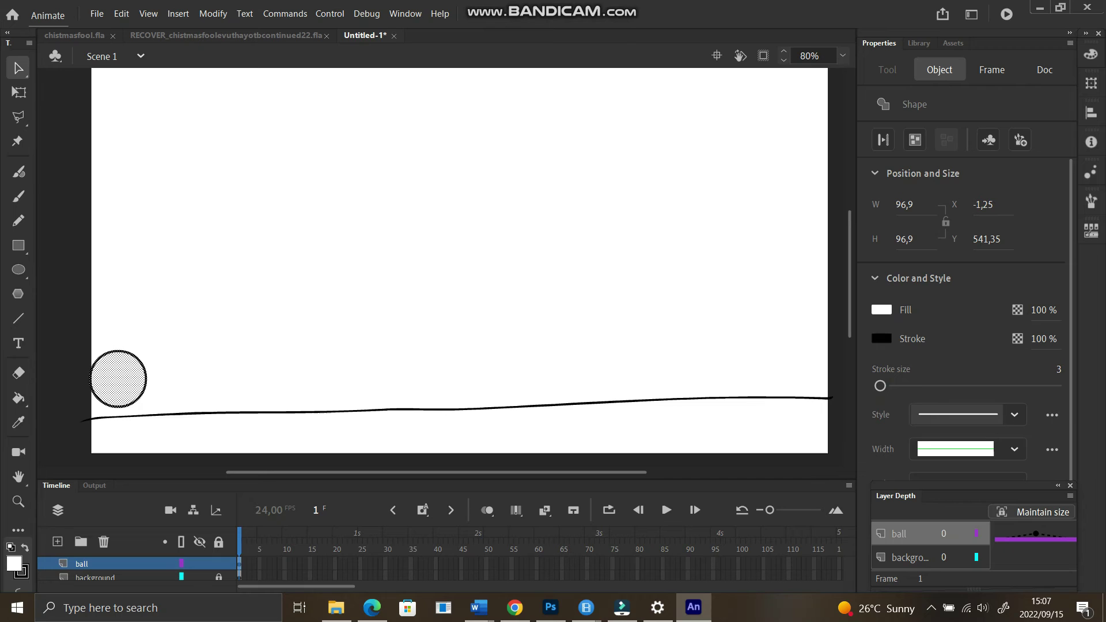
key(ctrl+shift+a)
key(ctrl+a)
key(Escape)
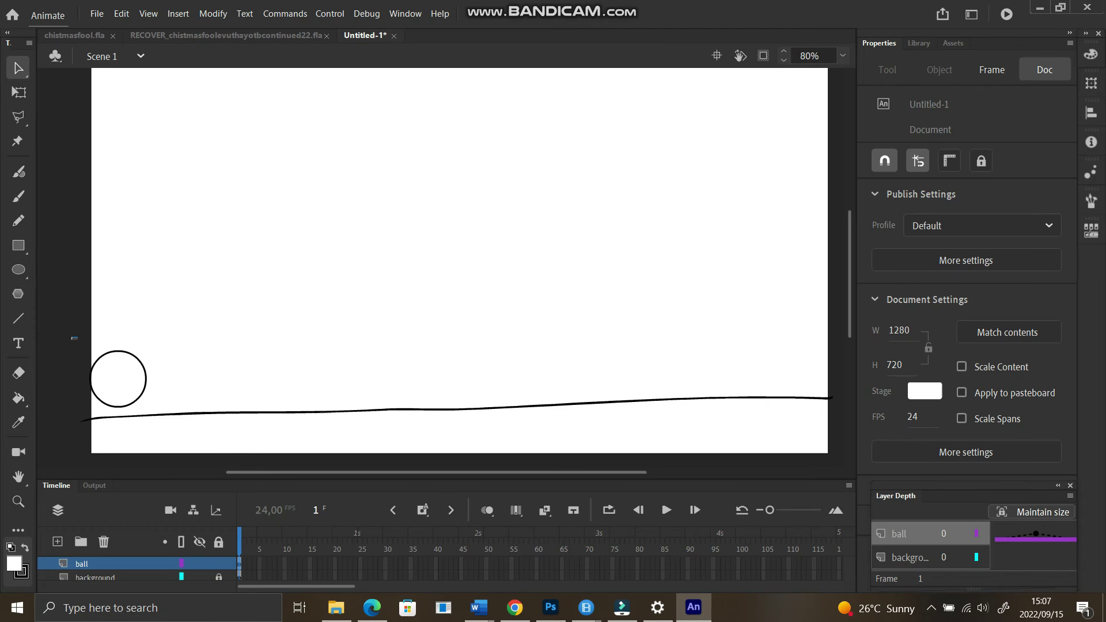
drag(74, 338, 167, 427)
mouse_move(118, 379)
mouse_down()
mouse_move(102, 339)
mouse_move(104, 281)
mouse_move(91, 280)
mouse_move(91, 242)
mouse_move(84, 248)
mouse_up()
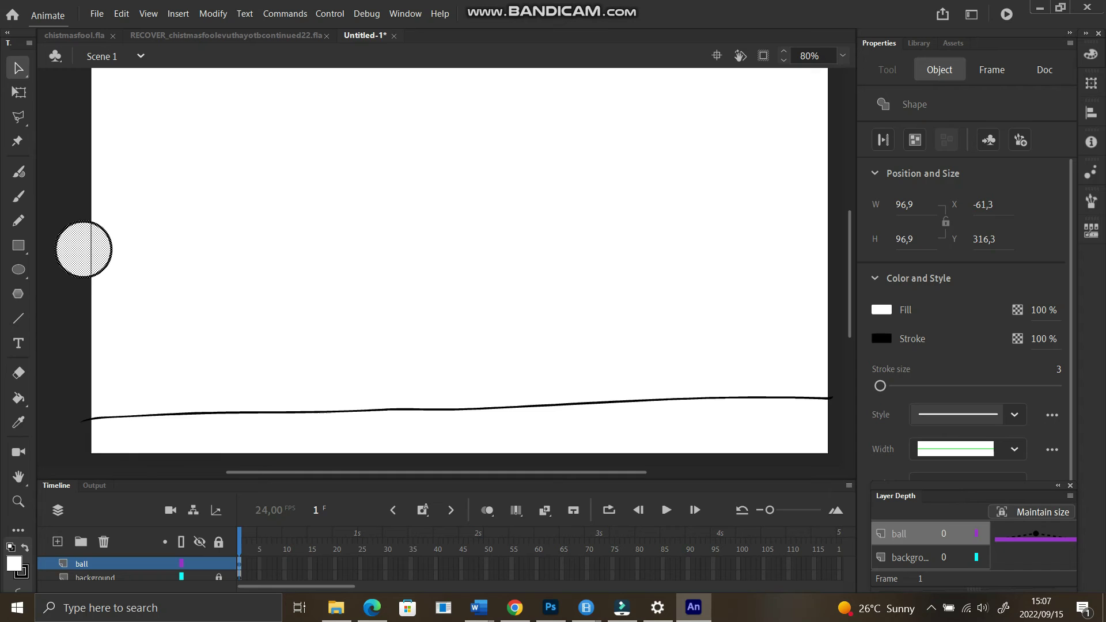
- Copy the selected ball
click(96, 13)
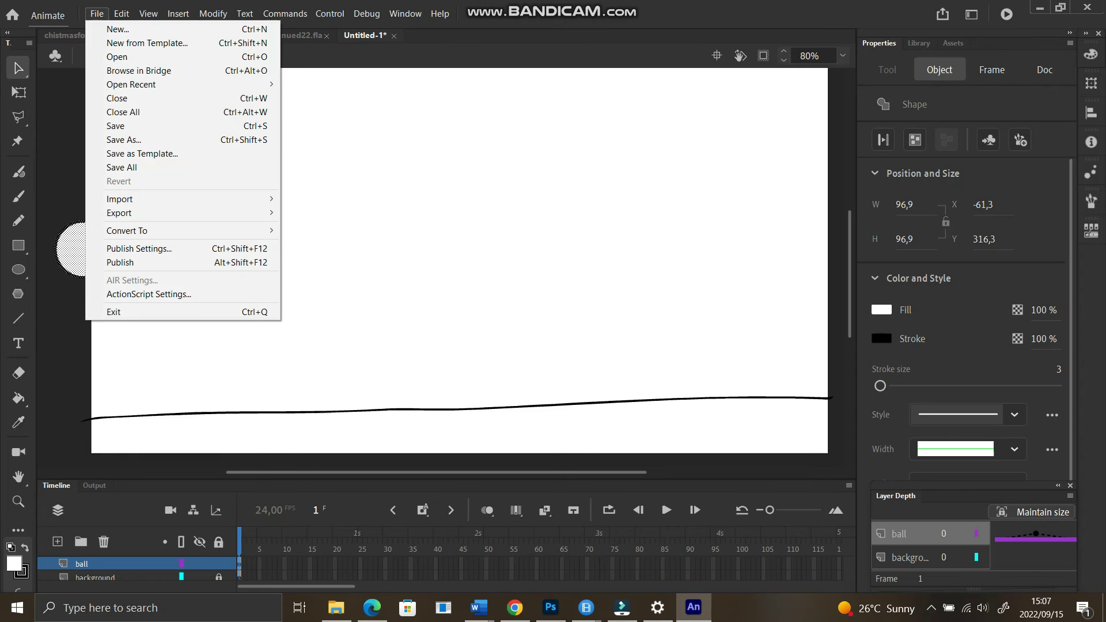
mouse_move(121, 13)
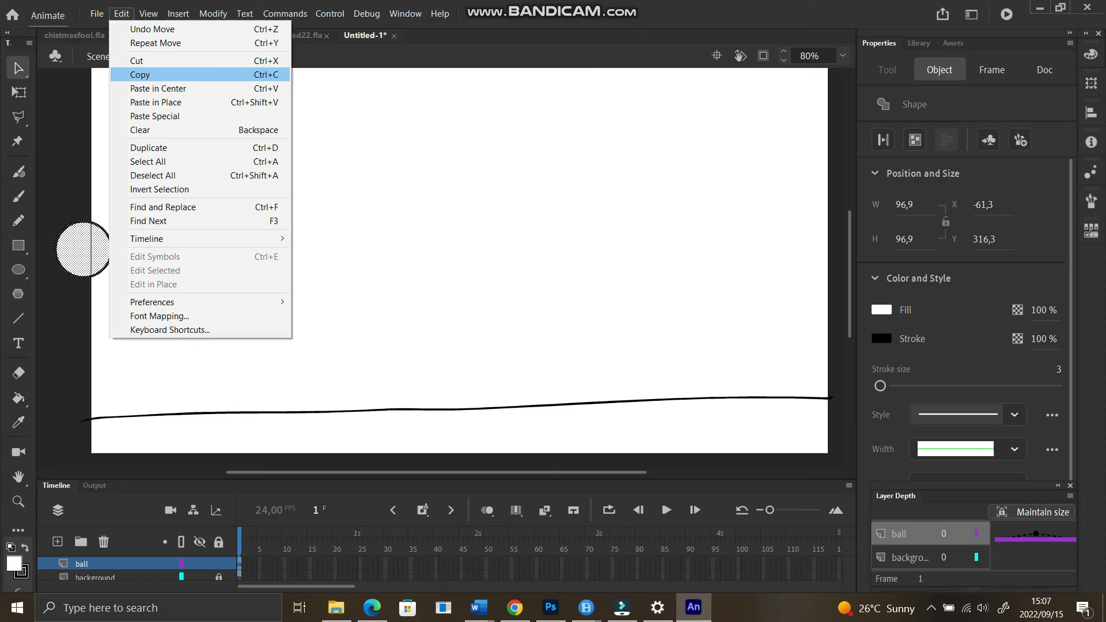
click(144, 74)
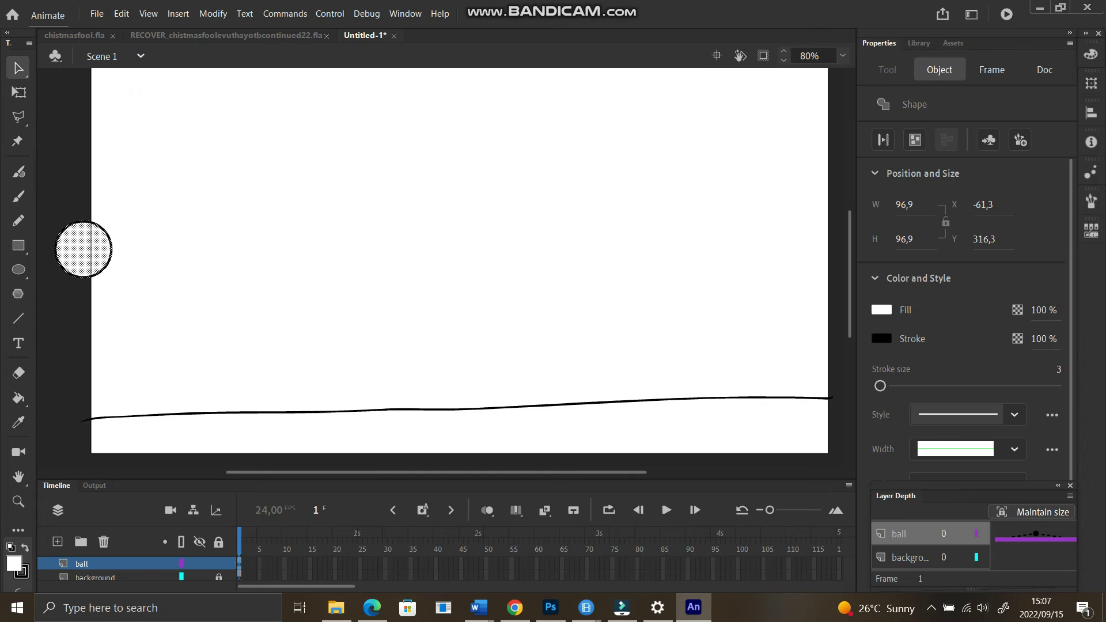
- Try moving the ball down toward the ground line and adding a keyframe on the ball layer, and undo these changes
click(242, 564)
click(249, 563)
drag(84, 248, 127, 390)
key(F6)
key(ctrl+z)
key(ctrl+z)
click(259, 563)
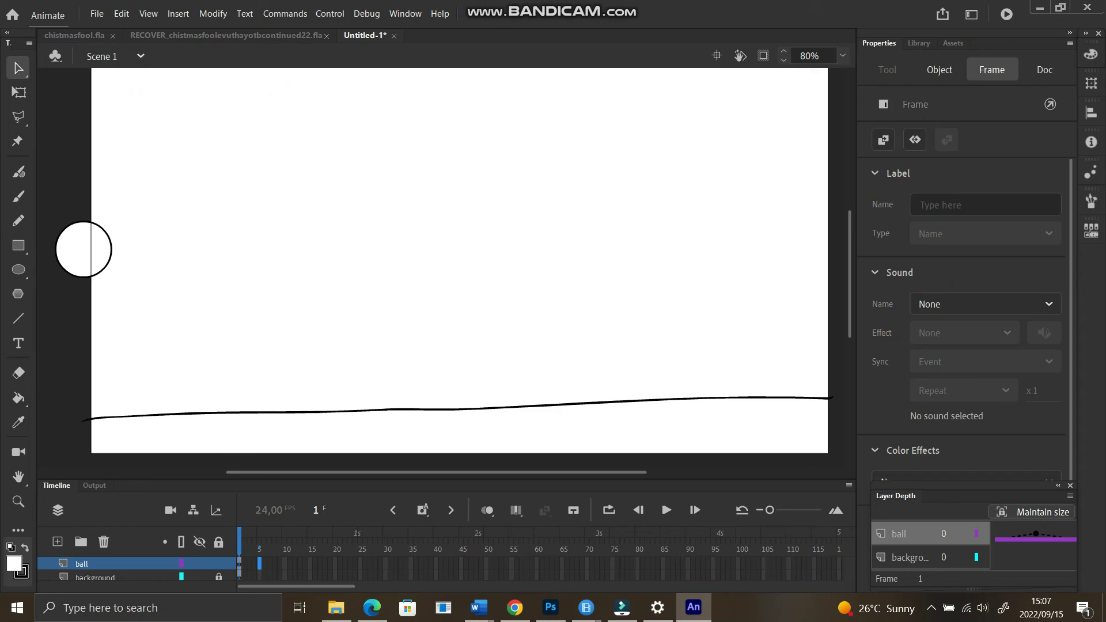
drag(83, 249, 152, 364)
key(ctrl+z)
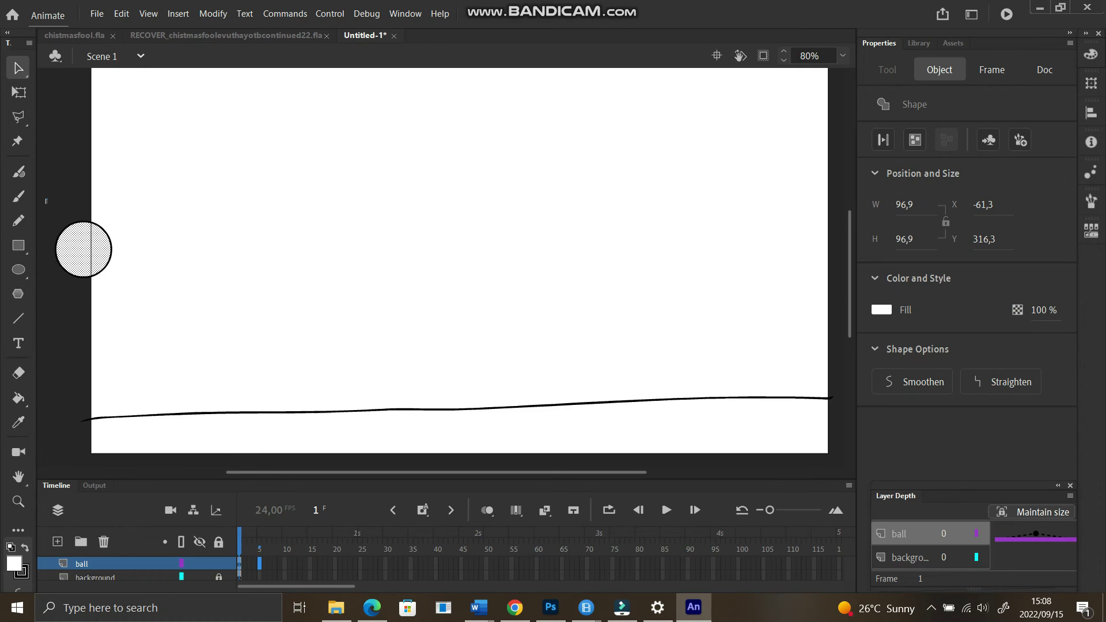
- Try moving the whole ball to X 23,75 and Y 553,85 and adding a ball-layer keyframe at frame 5, and undo both
drag(46, 199, 131, 301)
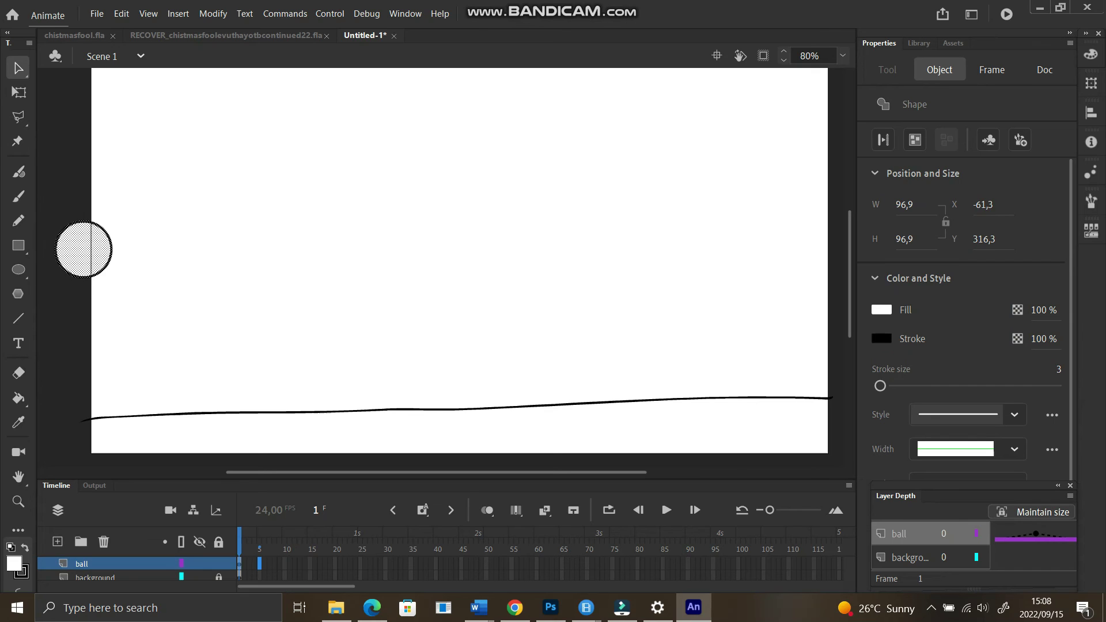
drag(83, 249, 132, 385)
key(F6)
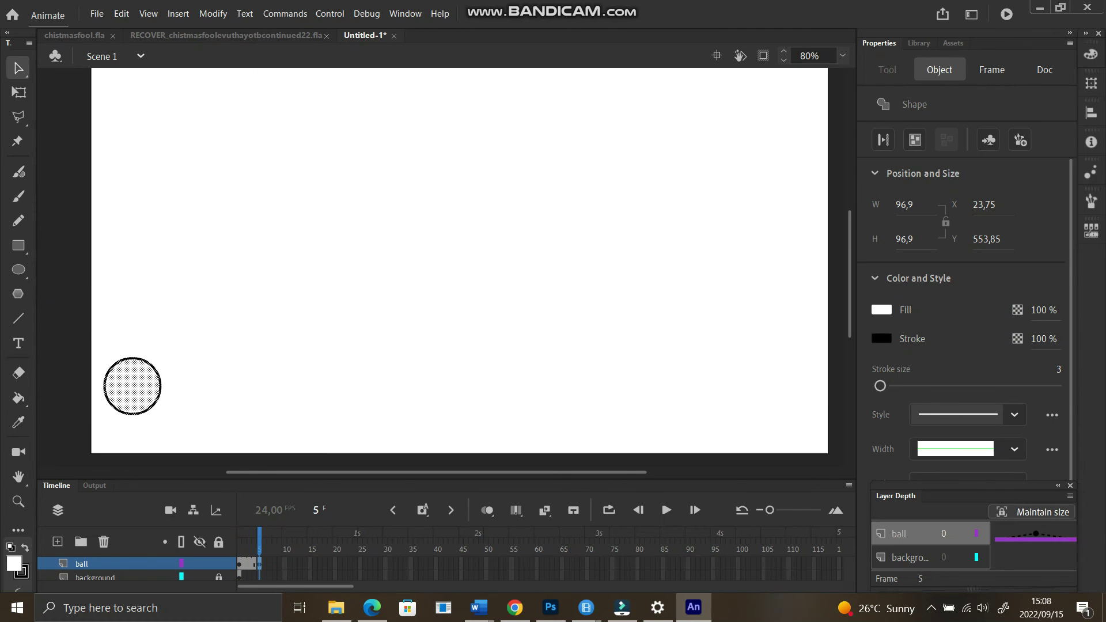
key(ctrl+z)
key(ctrl+z)
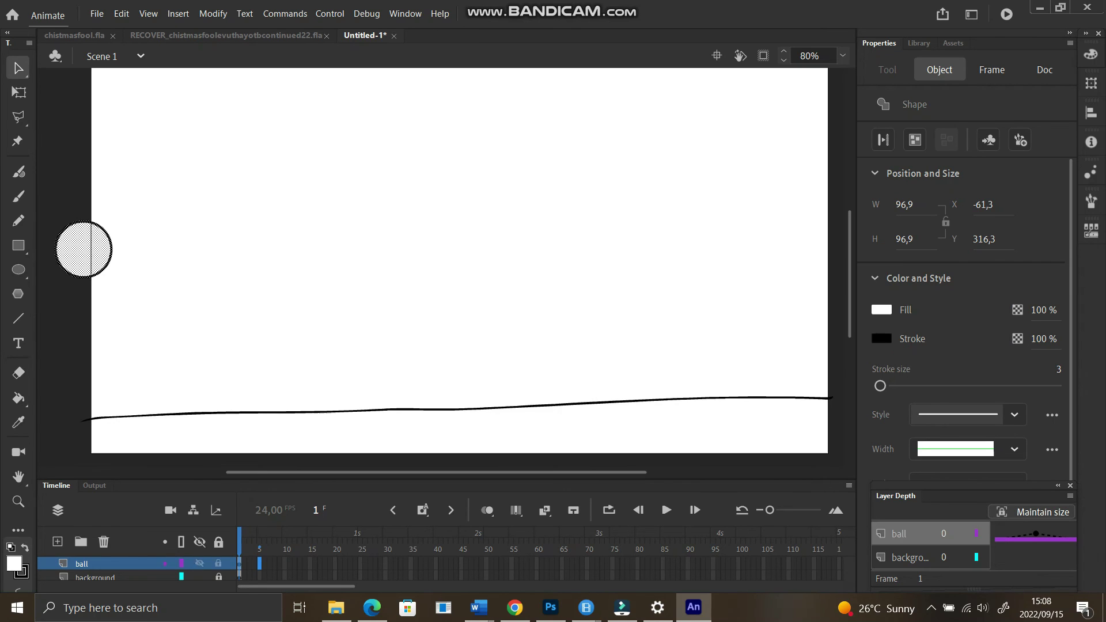
- Insert a keyframe at frame 45 of the background layer to extend the ground line
click(95, 576)
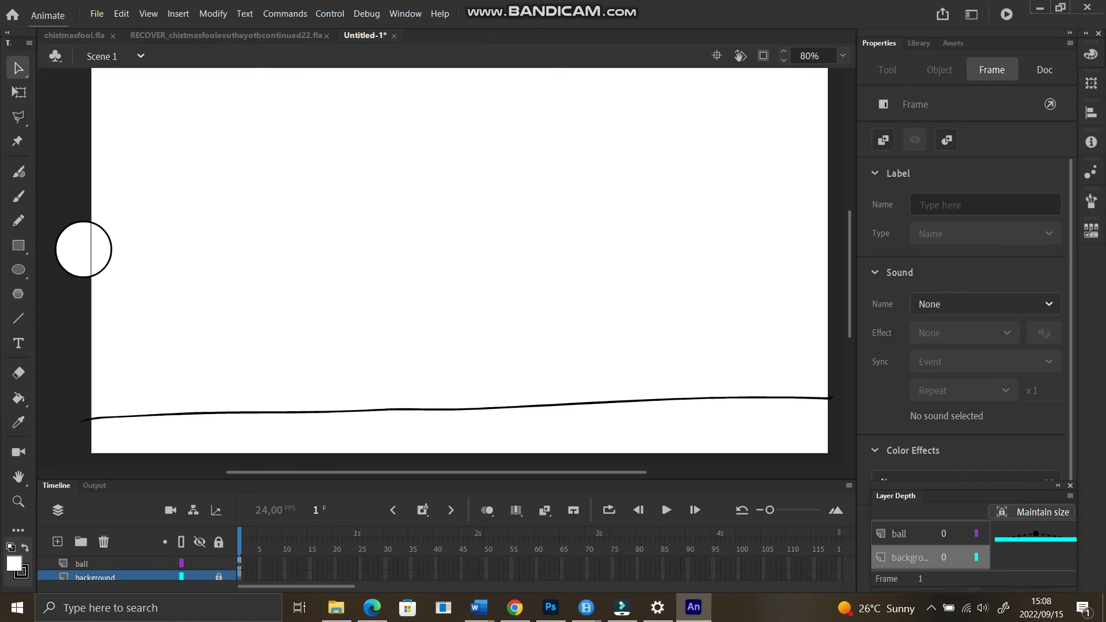
key(ctrl+shift+a)
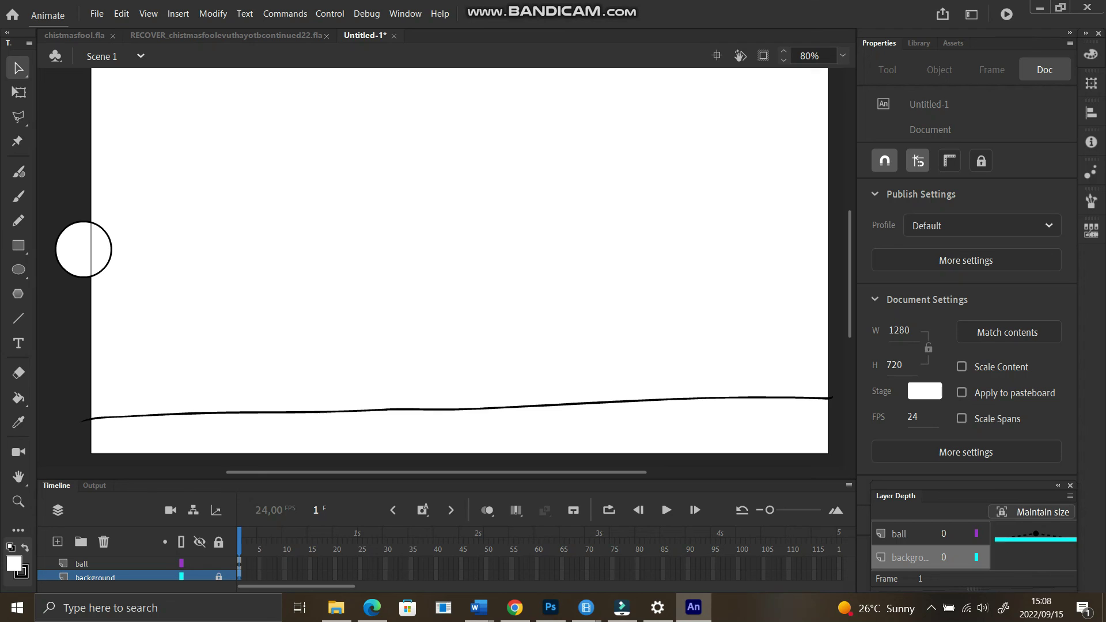
right_click(461, 574)
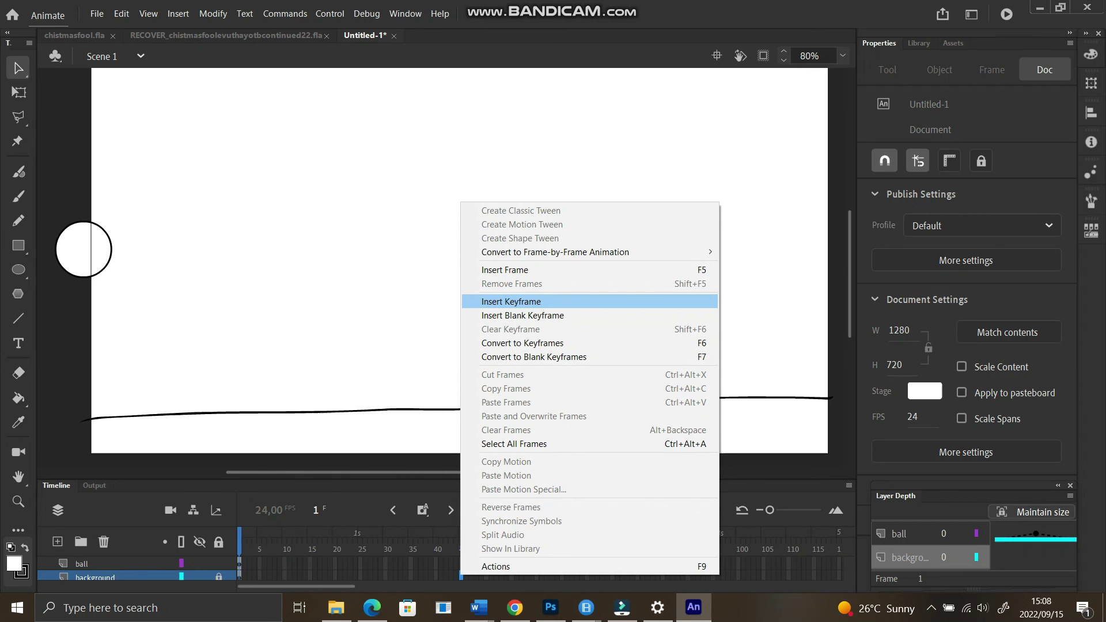
click(511, 301)
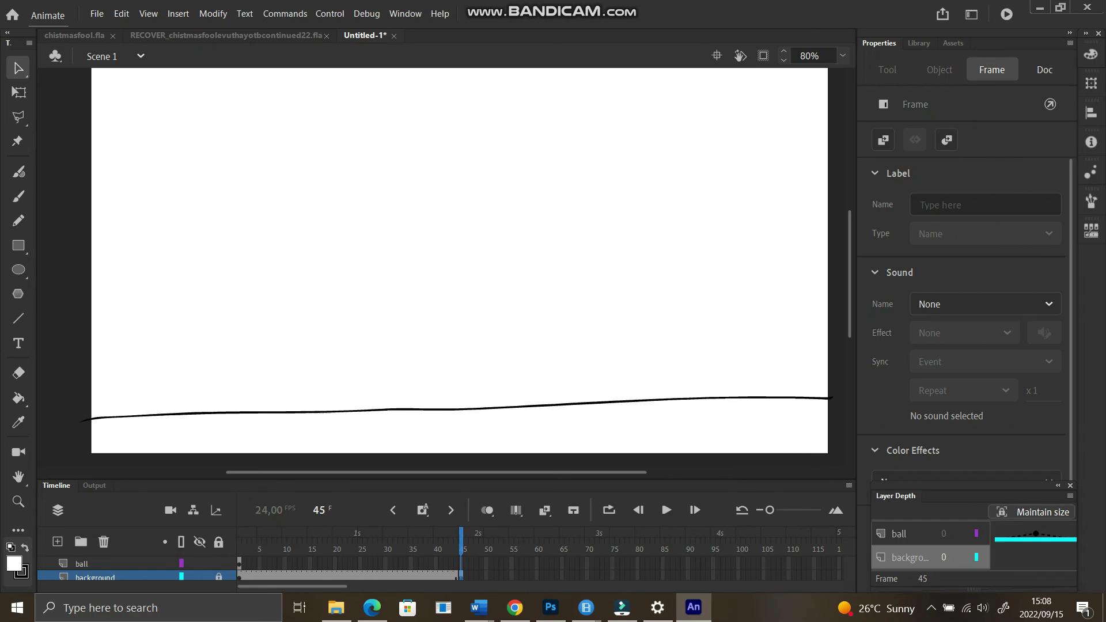